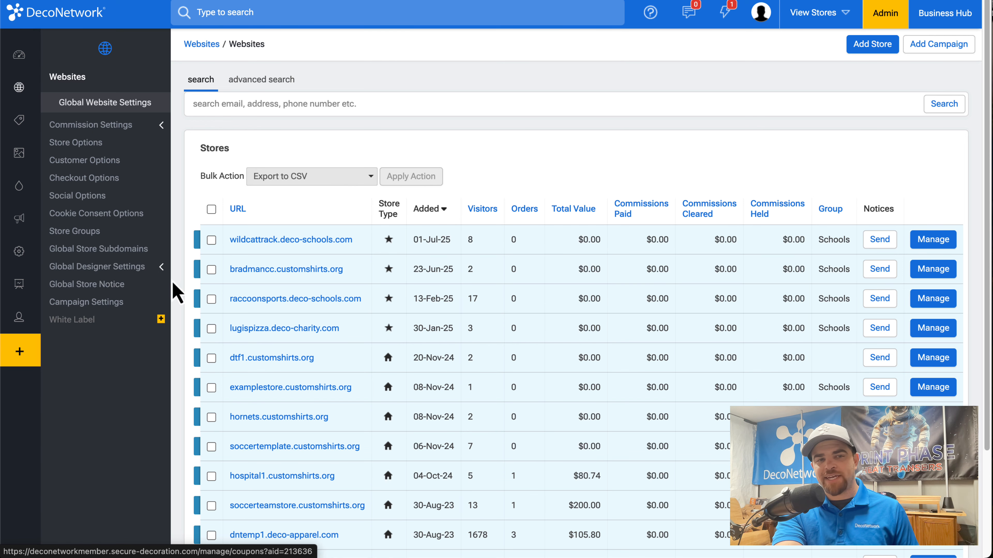
Start a new domain under Global Store Subdomains and enter crazypetlove.com, copied from GoDaddy's DNS Management page, as its domain name
{"action": "left_click", "coordinate": [129, 252]}
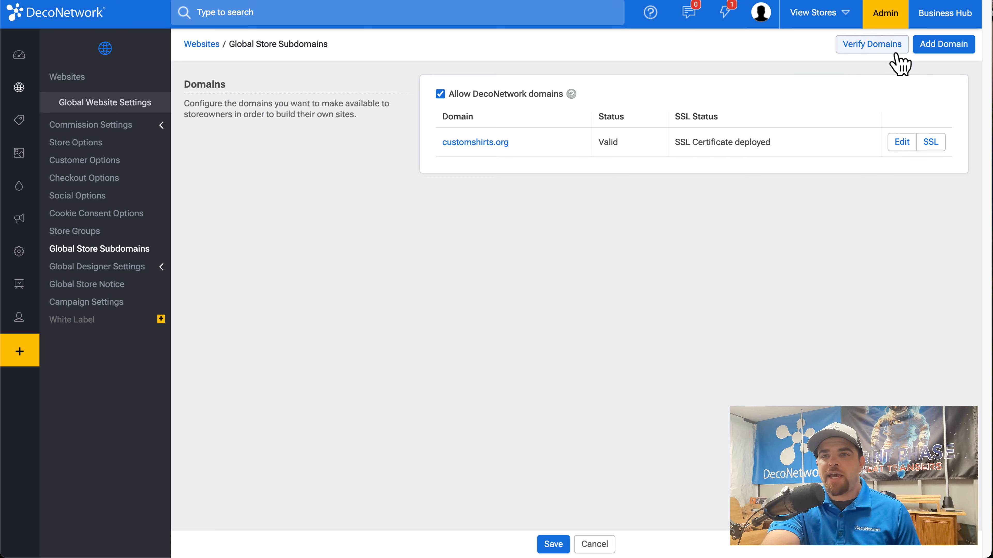
{"action": "left_click", "coordinate": [931, 52]}
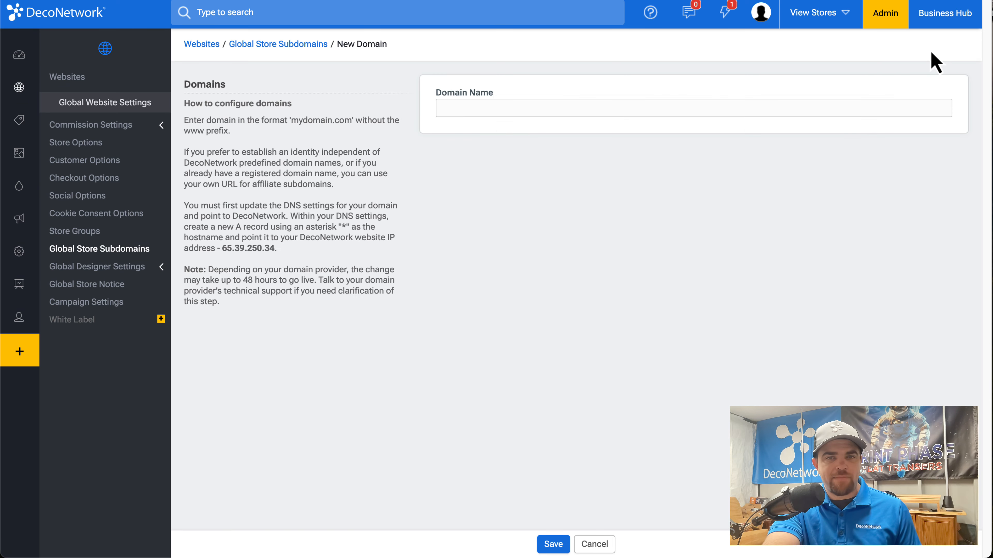
{"action": "key", "text": "ctrl+Right"}
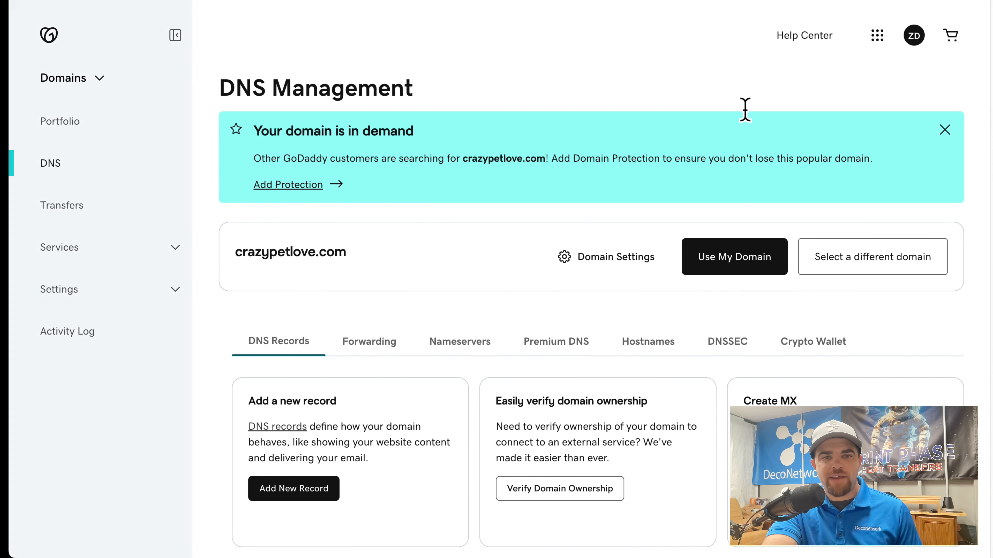
{"action": "left_click_drag", "start_coordinate": [342, 252], "coordinate": [213, 266]}
{"action": "key", "text": "super+c"}
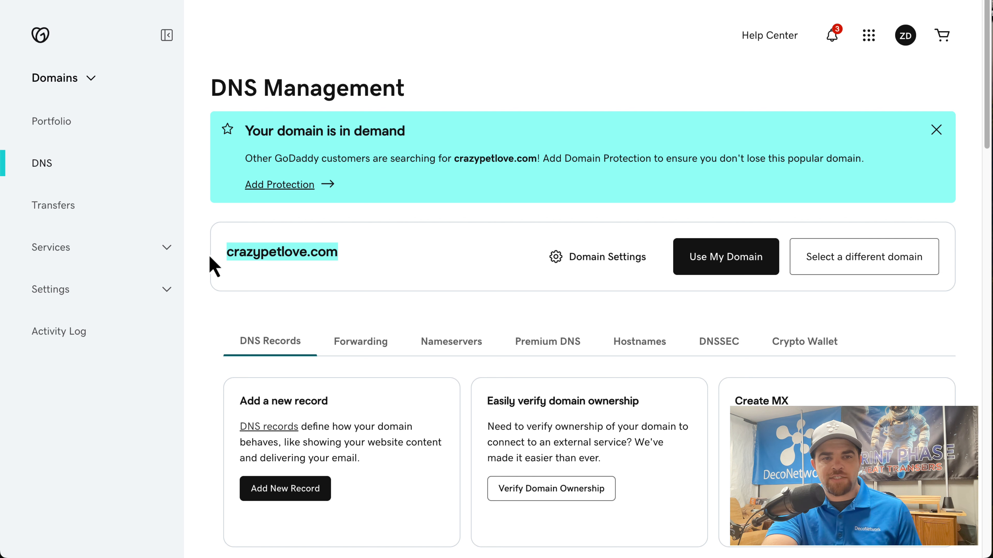
{"action": "key", "text": "ctrl+Left"}
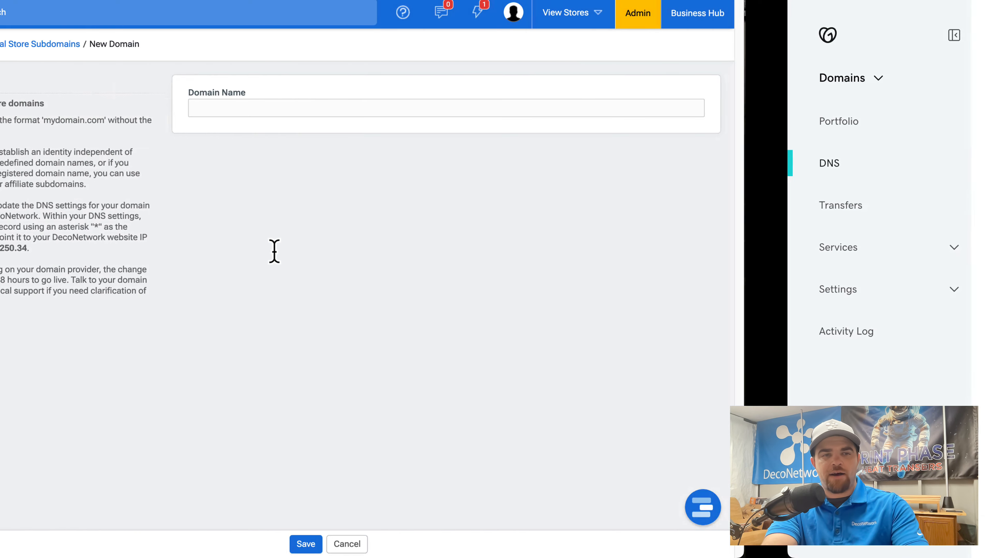
{"action": "left_click", "coordinate": [483, 110]}
{"action": "key", "text": "super+v"}
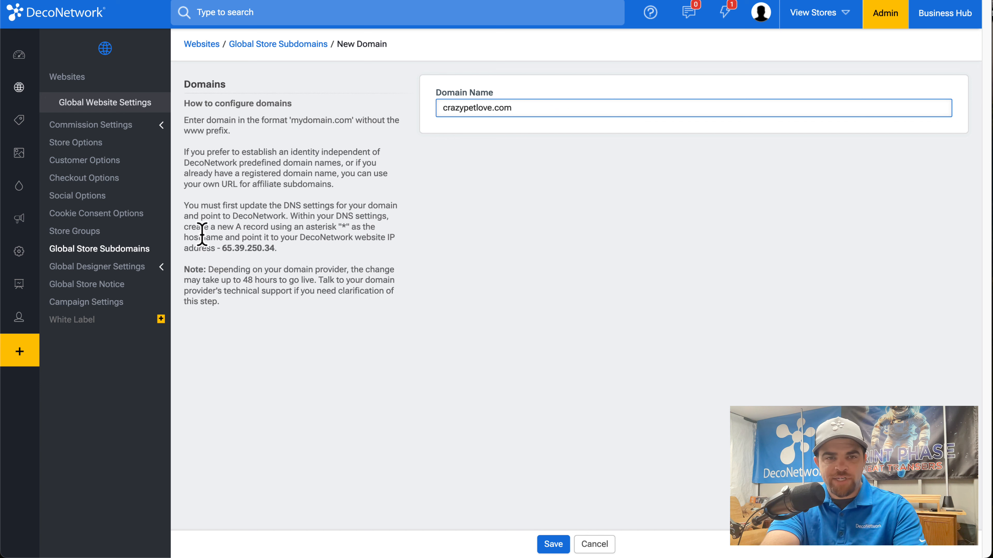
Copy the website IP address 65.39.250.34 from the domain configuration instructions and switch to GoDaddy's DNS Management page
{"action": "left_click", "coordinate": [274, 246]}
{"action": "left_click_drag", "start_coordinate": [273, 246], "coordinate": [221, 247]}
{"action": "key", "text": "super+c"}
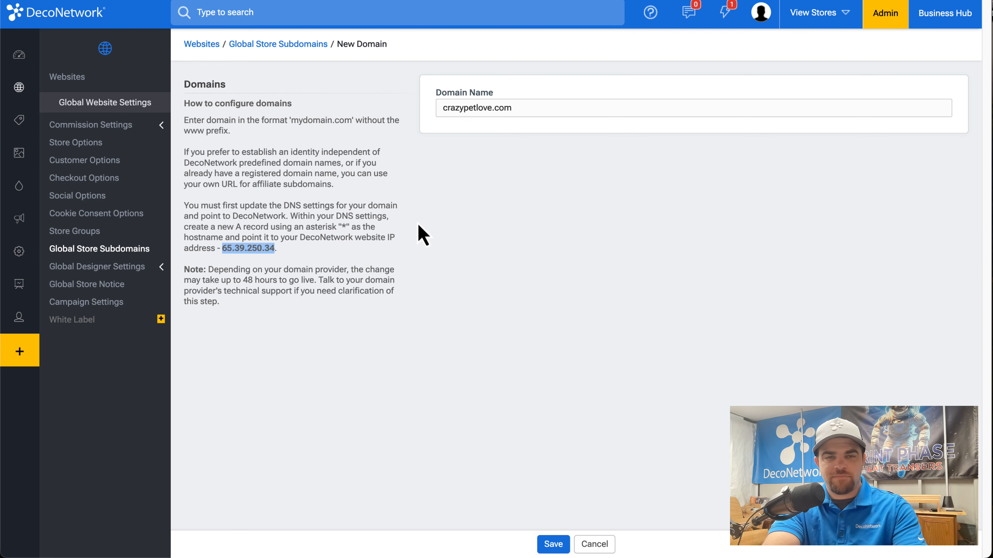
{"action": "key", "text": "ctrl+Right"}
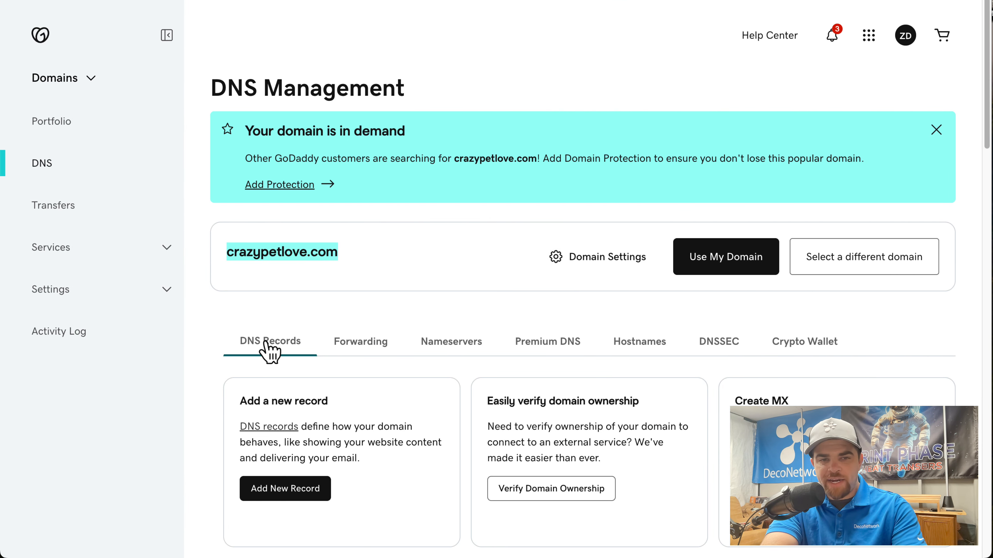
Add a new DNS record for crazypetlove.com with type A, name * and value 65.39.250.34
{"action": "scroll", "coordinate": [344, 284], "scroll_direction": "down", "scroll_amount": 10}
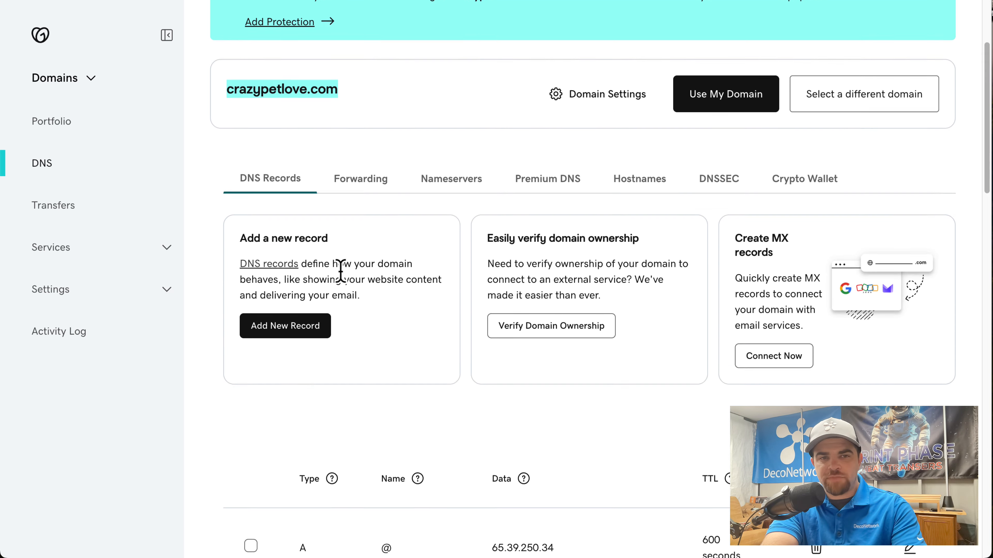
{"action": "scroll", "coordinate": [820, 206], "scroll_direction": "up", "scroll_amount": 10}
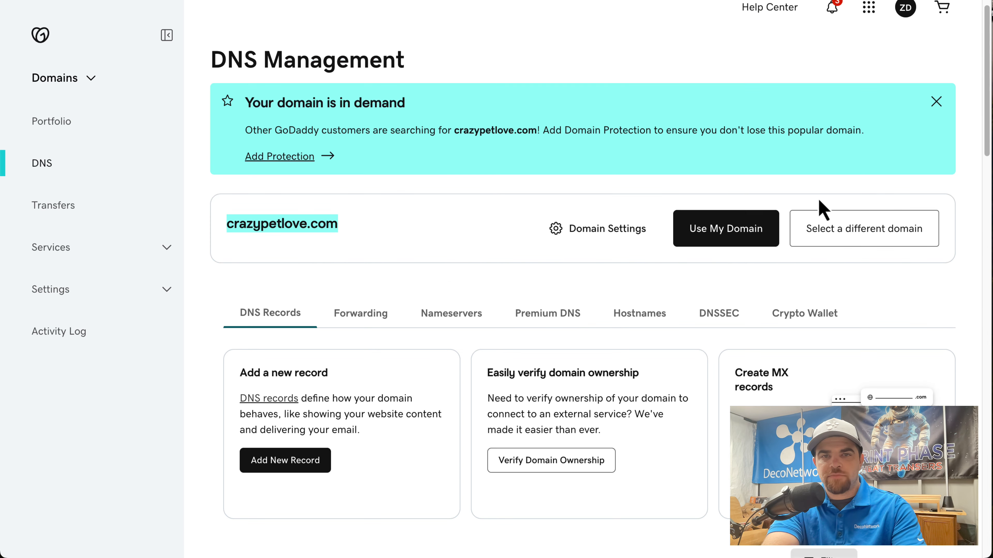
{"action": "scroll", "coordinate": [820, 208], "scroll_direction": "down", "scroll_amount": 1}
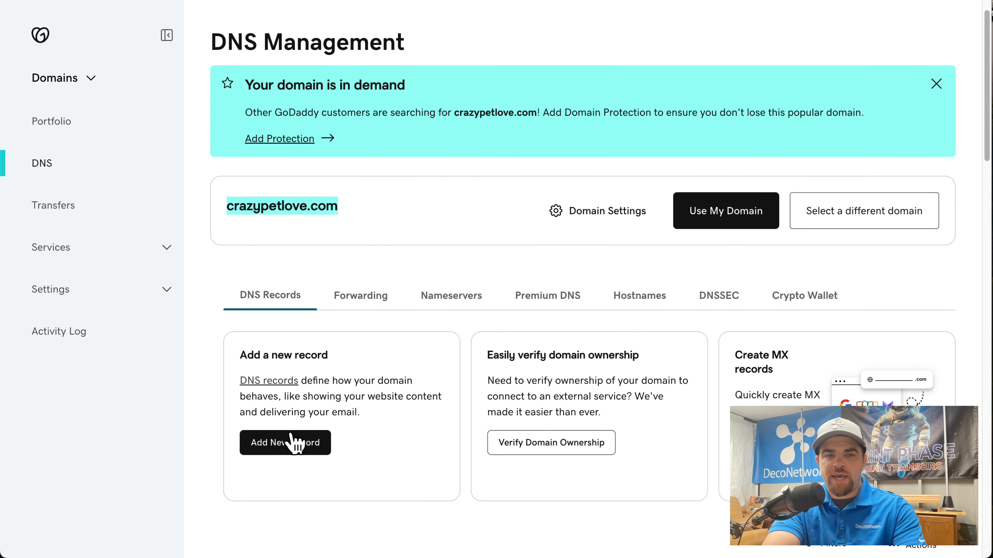
{"action": "left_click", "coordinate": [299, 449]}
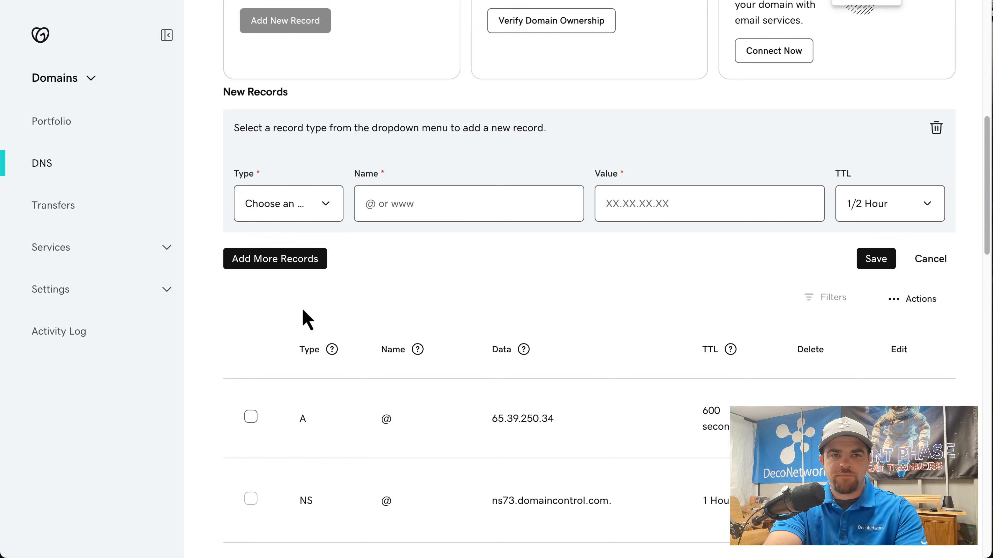
{"action": "left_click", "coordinate": [311, 205]}
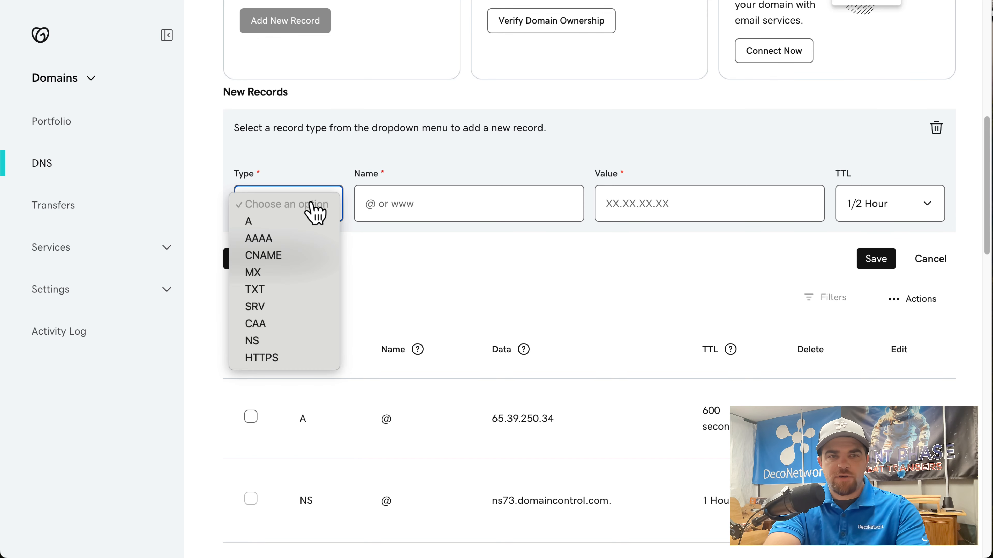
{"action": "left_click", "coordinate": [297, 229]}
{"action": "left_click", "coordinate": [413, 217]}
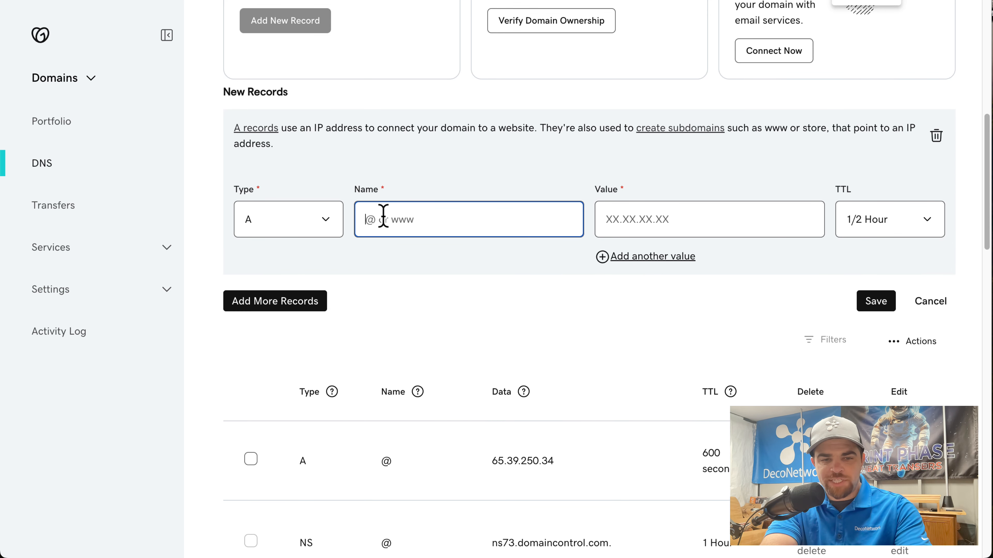
{"action": "type", "text": "*"}
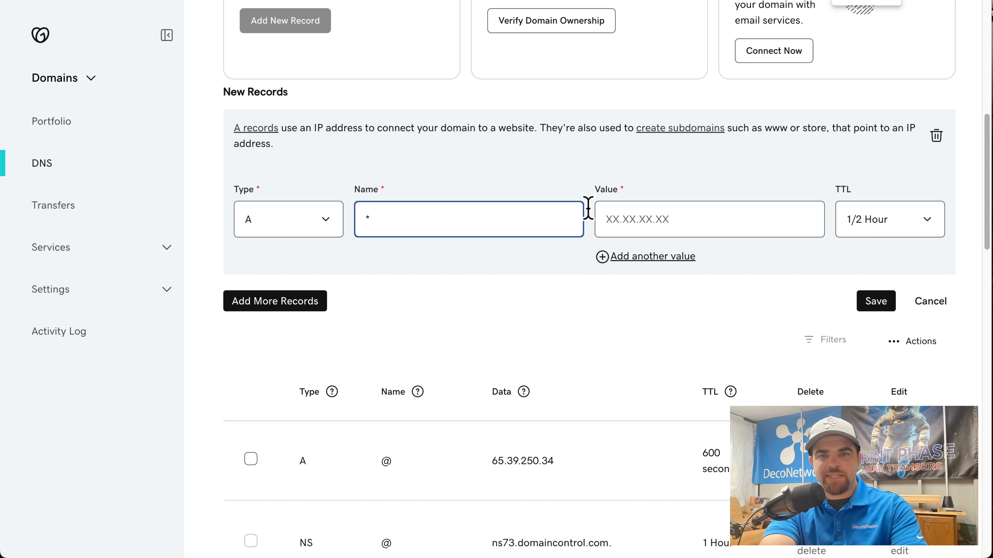
{"action": "left_click", "coordinate": [658, 219]}
{"action": "key", "text": "super+v"}
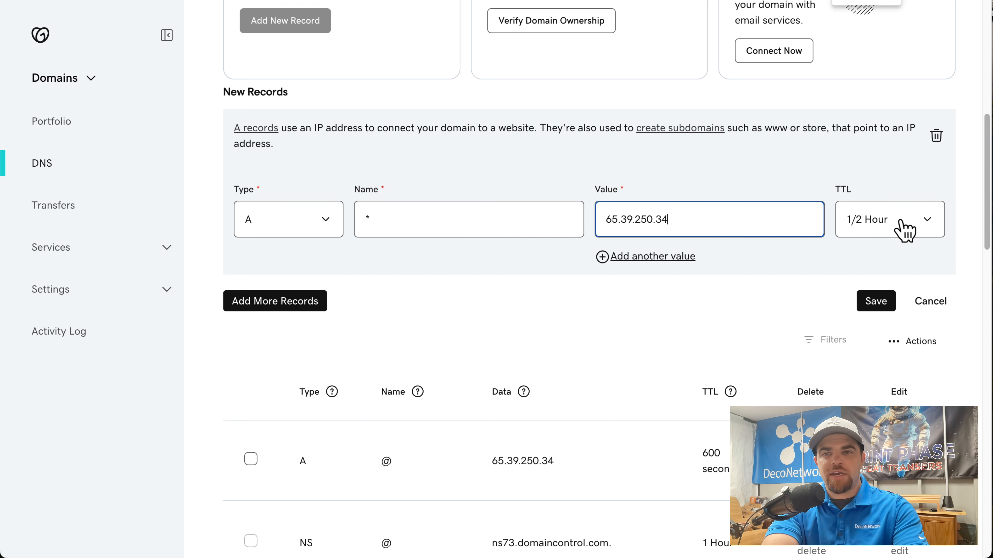
Set the new A record's TTL to a custom 600 seconds, save the record and dismiss the notification
{"action": "left_click", "coordinate": [904, 230]}
{"action": "left_click", "coordinate": [877, 306]}
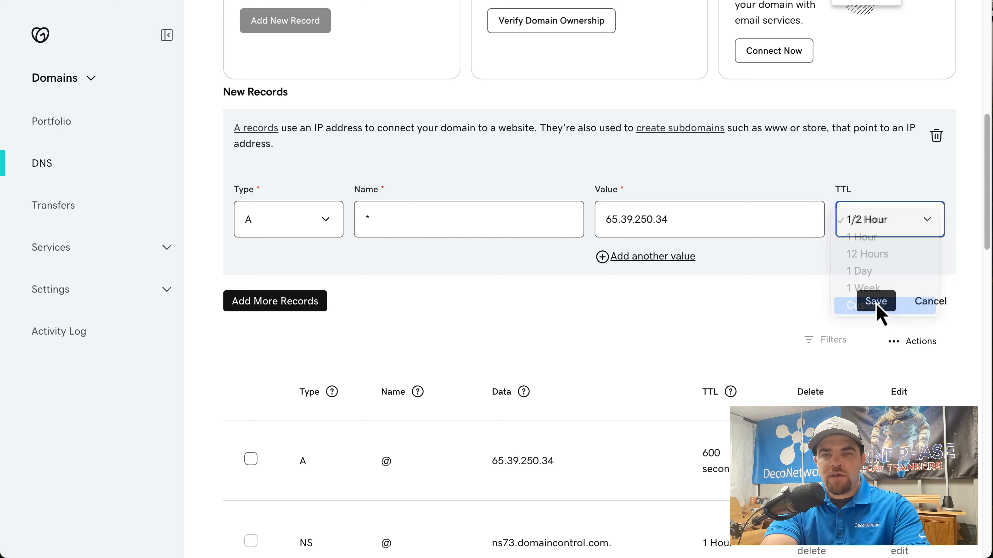
{"action": "left_click", "coordinate": [871, 273]}
{"action": "type", "text": "60"}
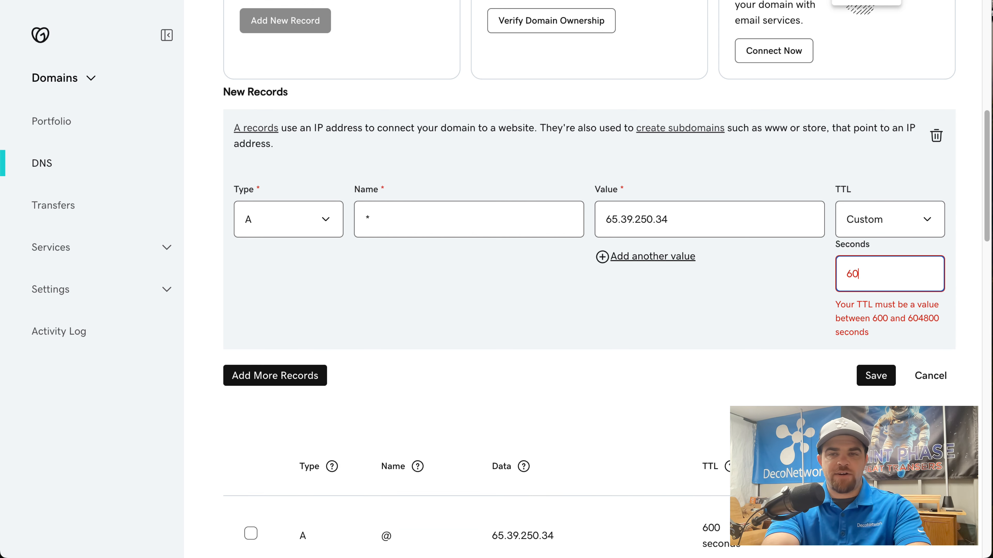
{"action": "type", "text": "0"}
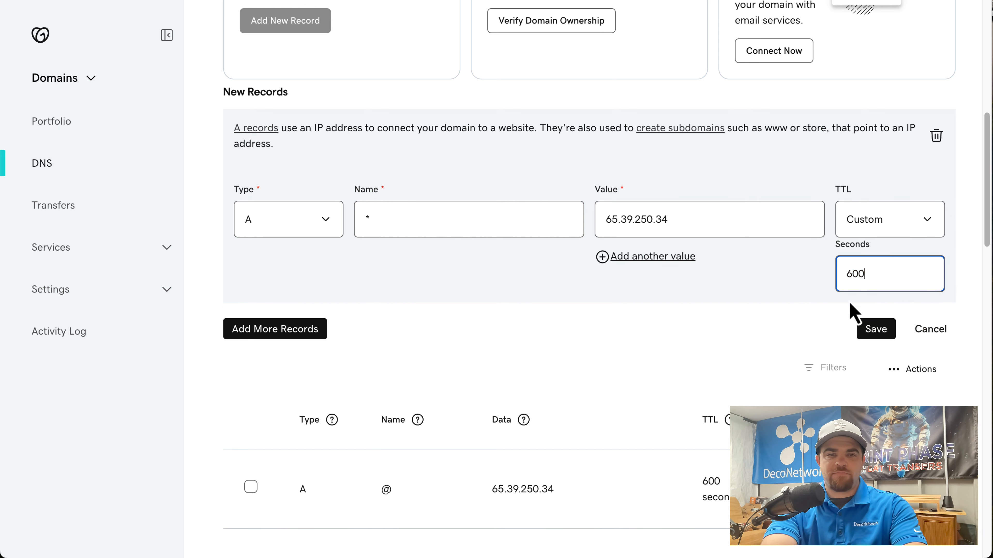
{"action": "left_click", "coordinate": [873, 330]}
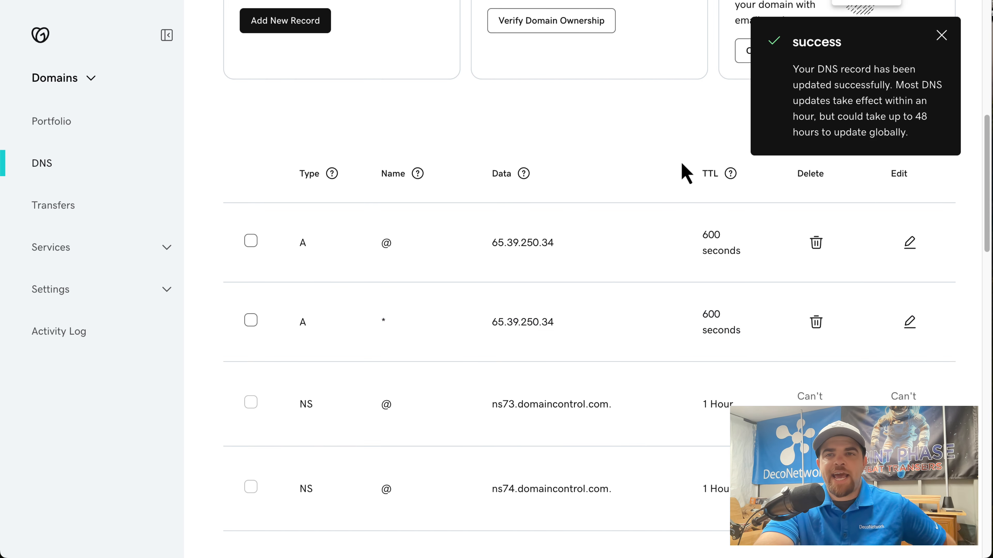
{"action": "left_click", "coordinate": [941, 35]}
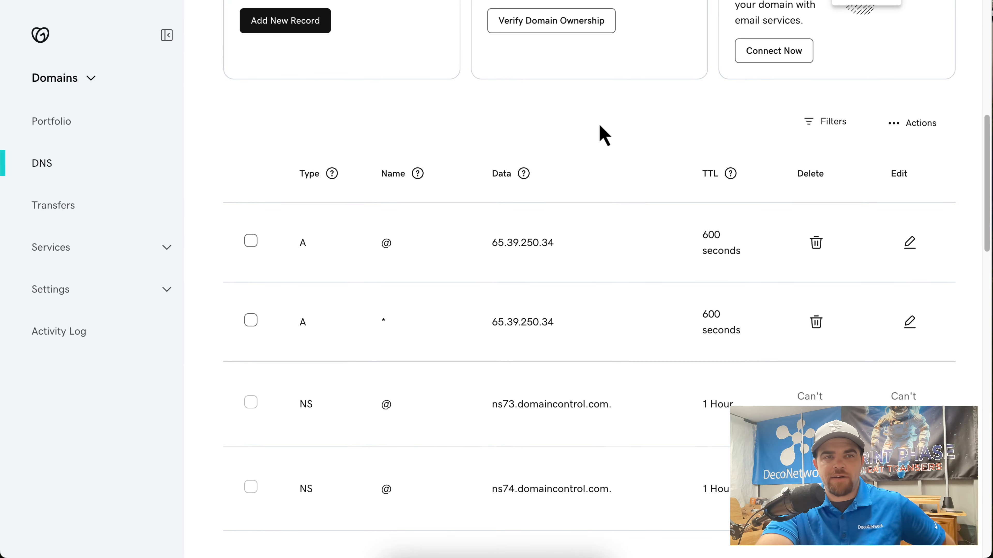
Switch back to DecoNetwork and save crazypetlove.com as a new store domain
{"action": "key", "text": "ctrl+Left"}
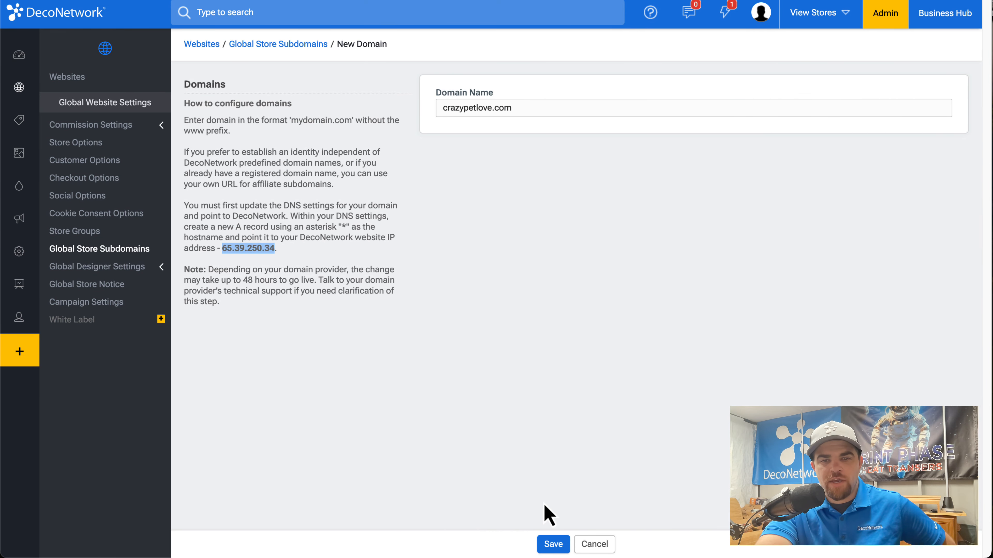
{"action": "left_click", "coordinate": [549, 543]}
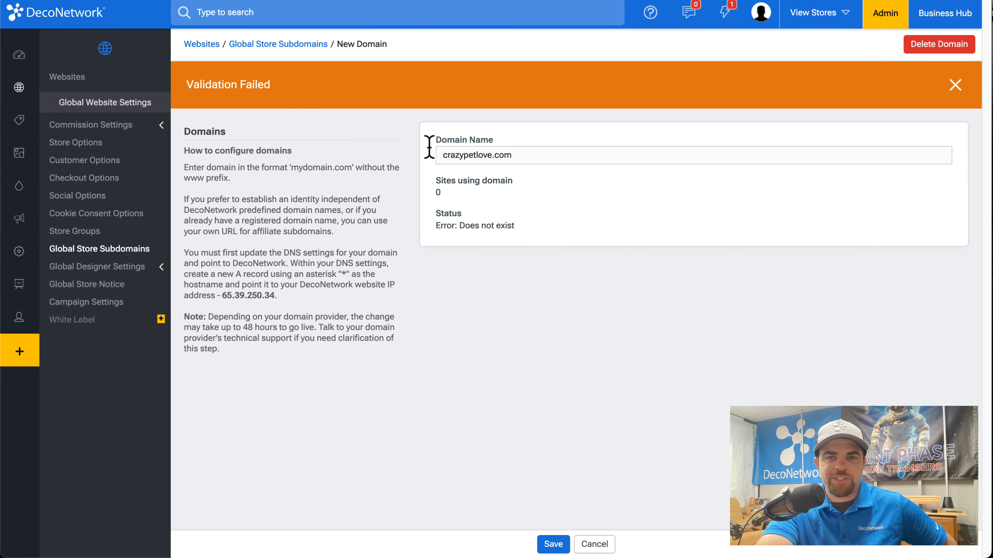
{"action": "left_click", "coordinate": [516, 159]}
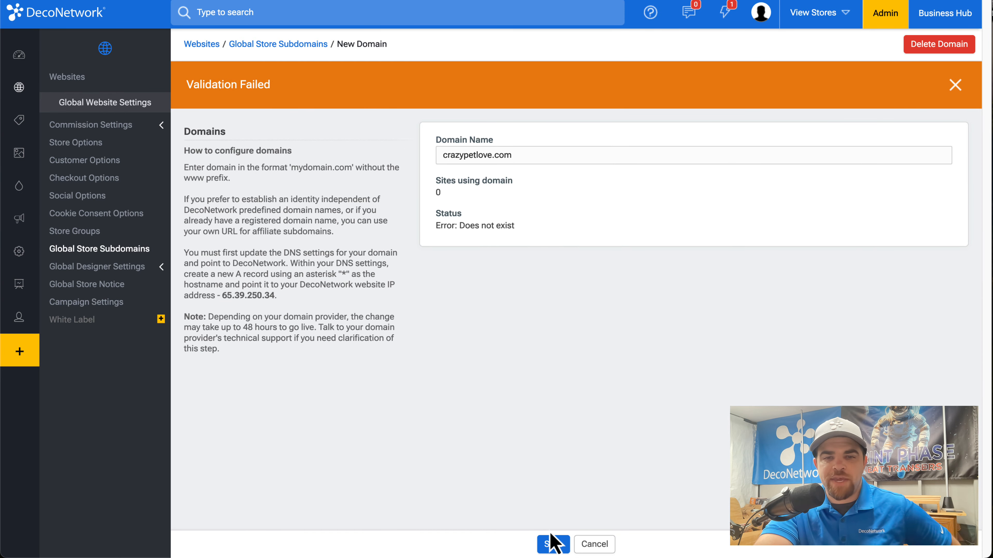
{"action": "left_click", "coordinate": [551, 544]}
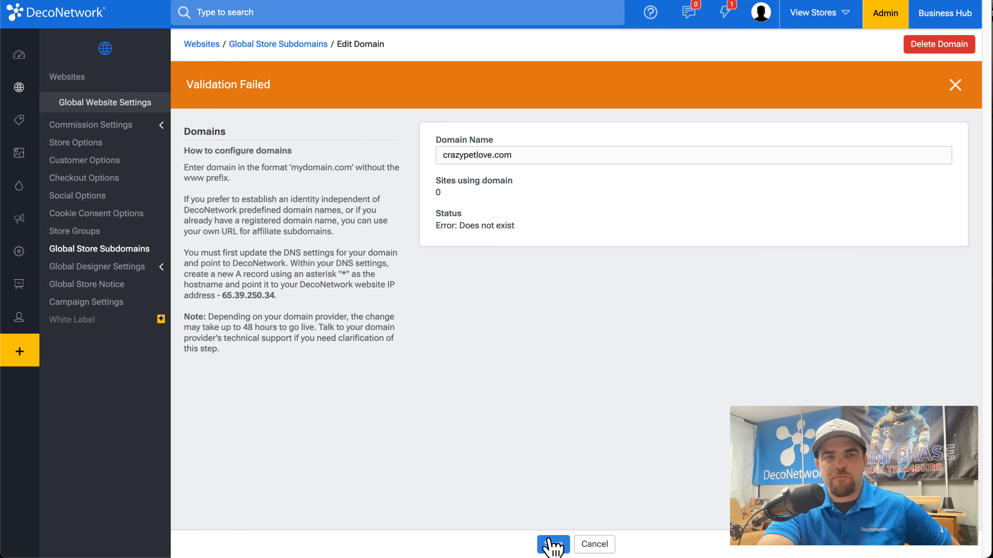
Verify the domains in the Global Store Subdomains list and check the details of crazypetlove.com
{"action": "left_click", "coordinate": [294, 59]}
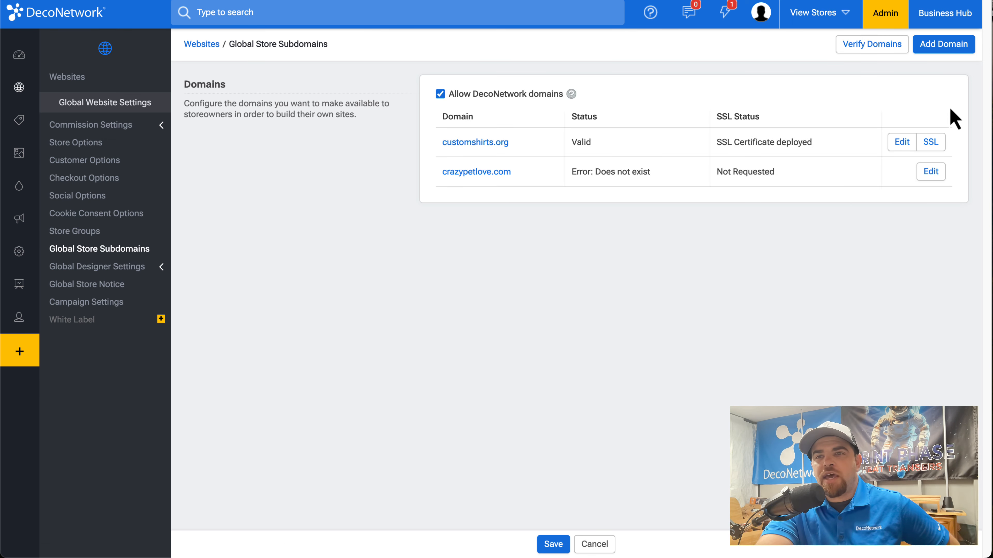
{"action": "left_click", "coordinate": [886, 44]}
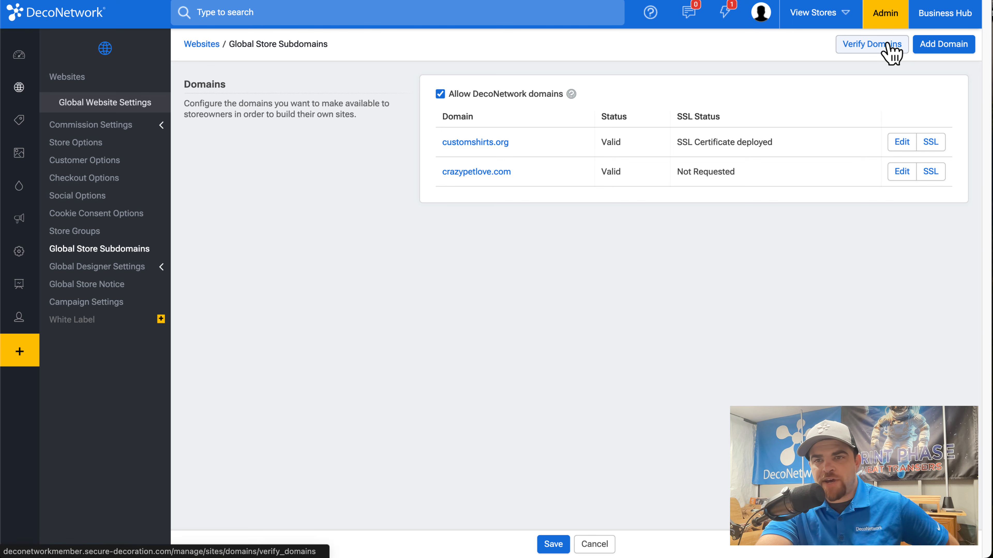
{"action": "left_click", "coordinate": [497, 174]}
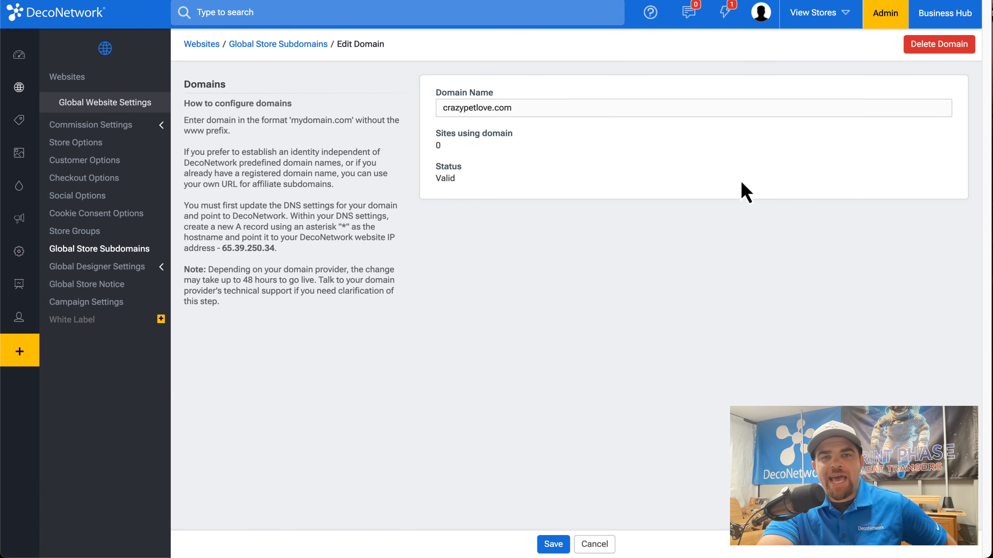
{"action": "scroll", "coordinate": [609, 131], "scroll_direction": "left", "scroll_amount": 5}
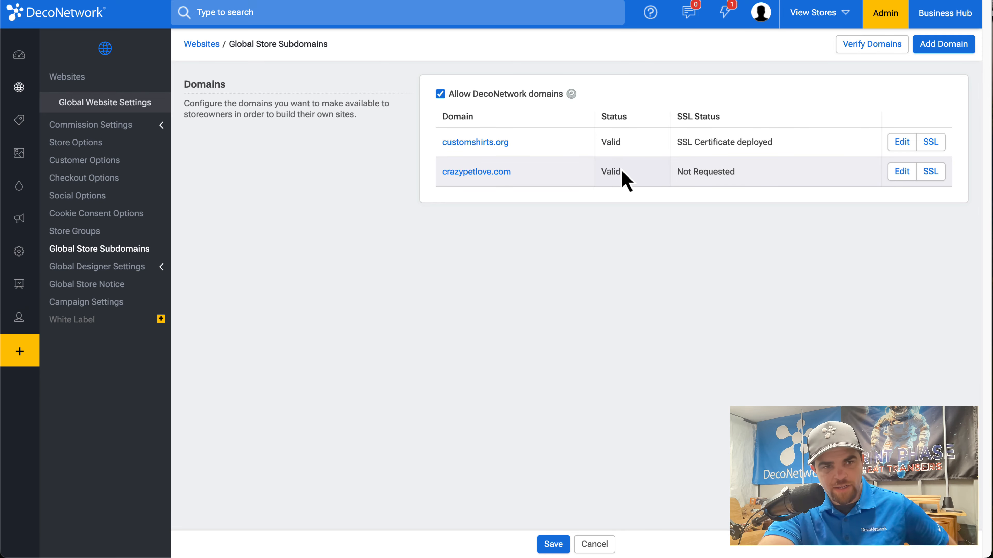
Start adding a new store that belongs to me and look through the domains offered for its store URL
{"action": "mouse_move", "coordinate": [68, 127]}
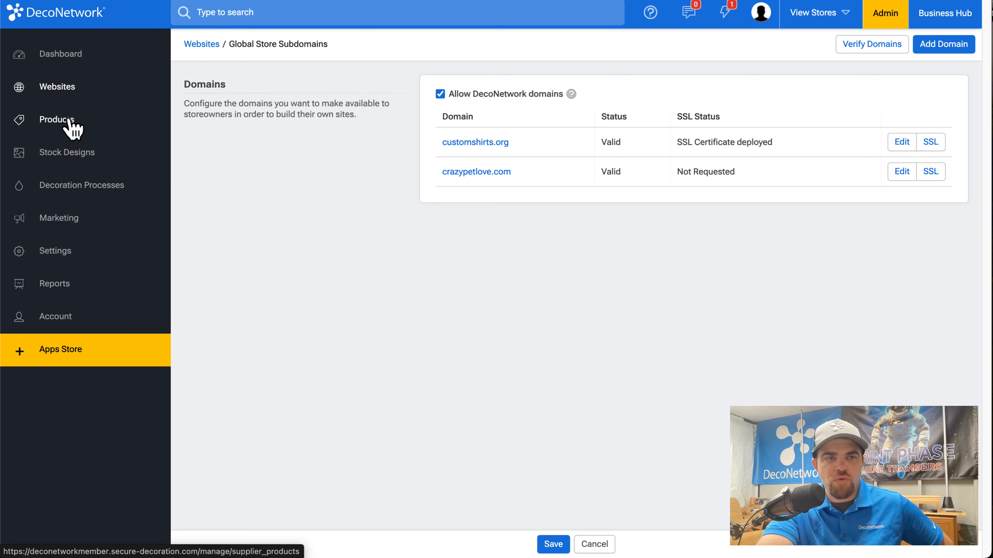
{"action": "left_click", "coordinate": [70, 90]}
{"action": "left_click", "coordinate": [864, 45]}
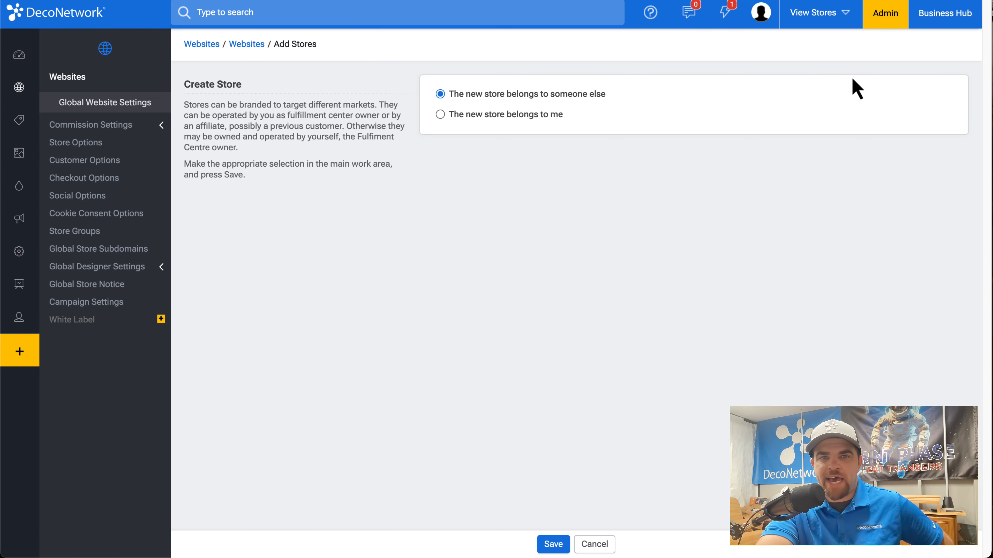
{"action": "left_click", "coordinate": [550, 117]}
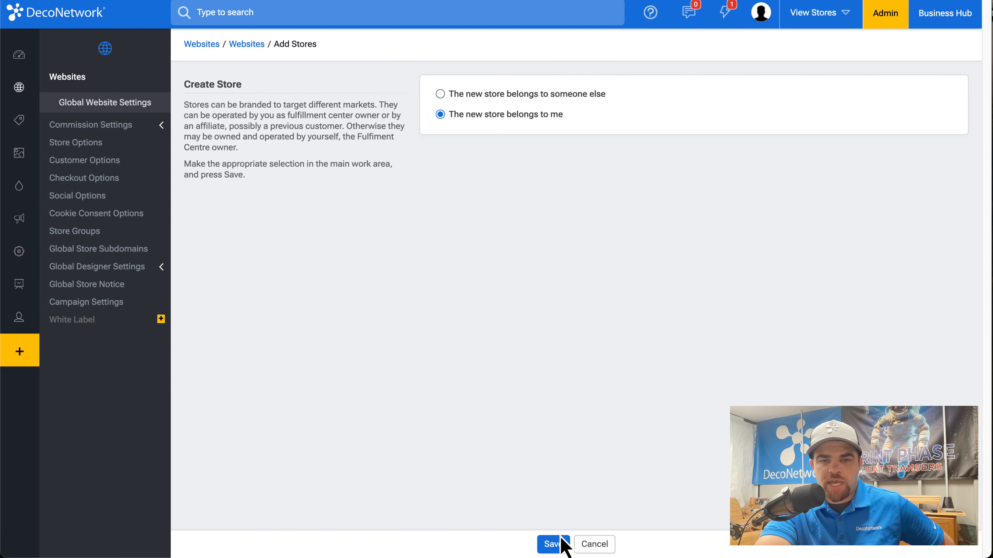
{"action": "left_click", "coordinate": [561, 543]}
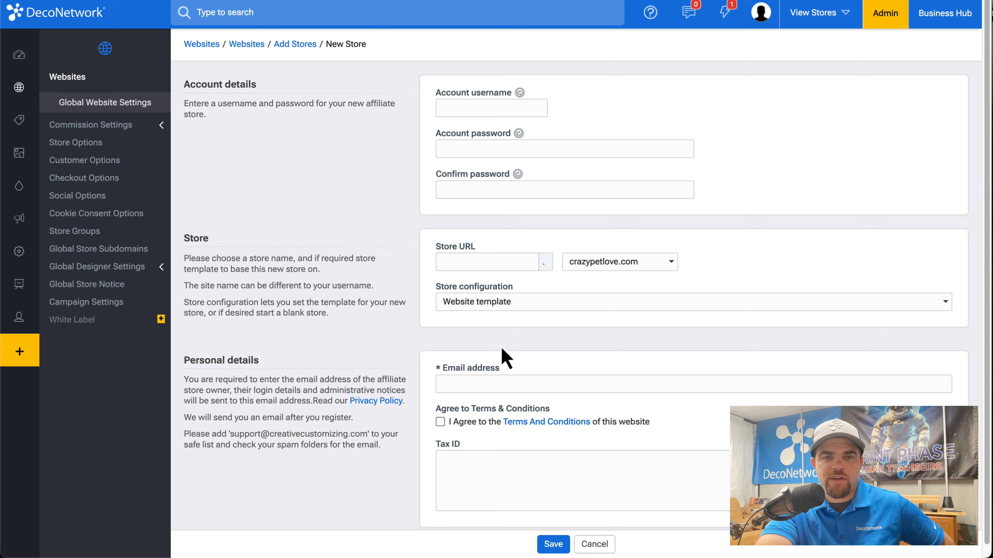
{"action": "left_click", "coordinate": [626, 262]}
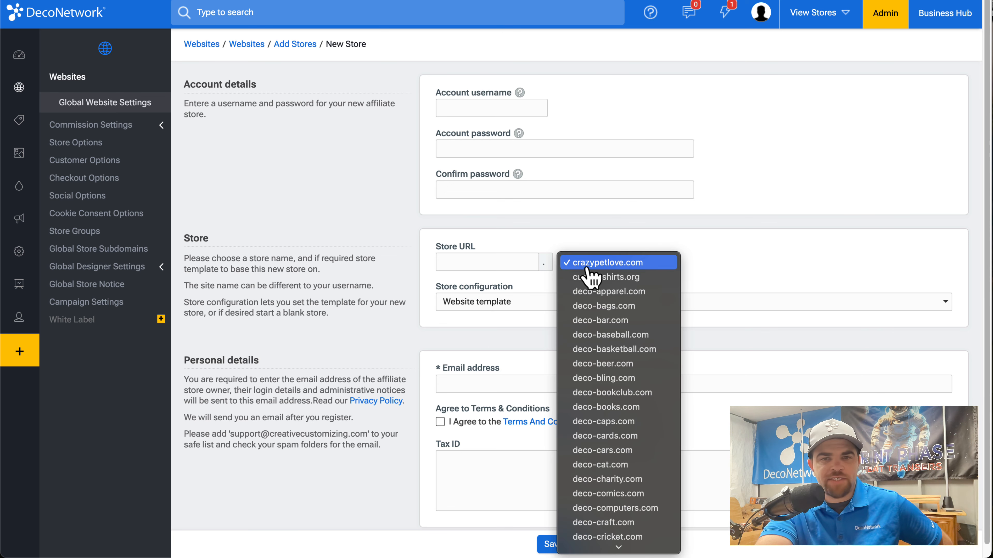
{"action": "left_click", "coordinate": [725, 257]}
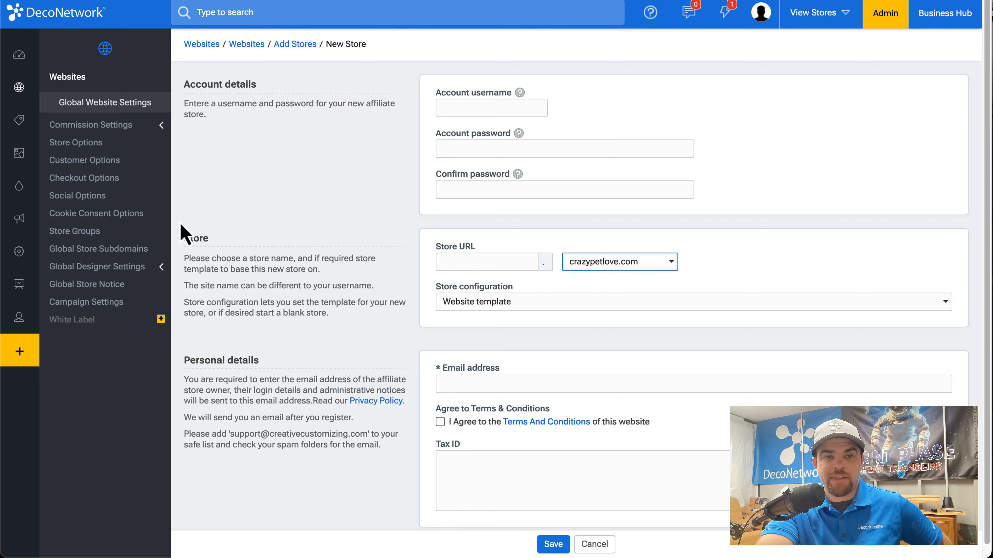
Open the SSL setup for crazypetlove.com in Global Store Subdomains and copy the hostname _acme-challenge from the wildcard instructions
{"action": "left_click", "coordinate": [88, 255]}
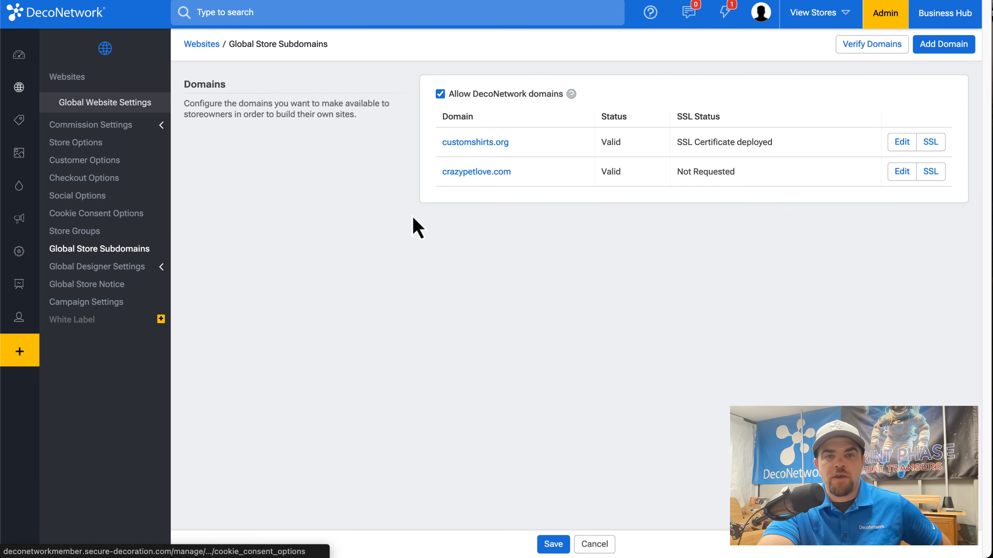
{"action": "left_click", "coordinate": [930, 172]}
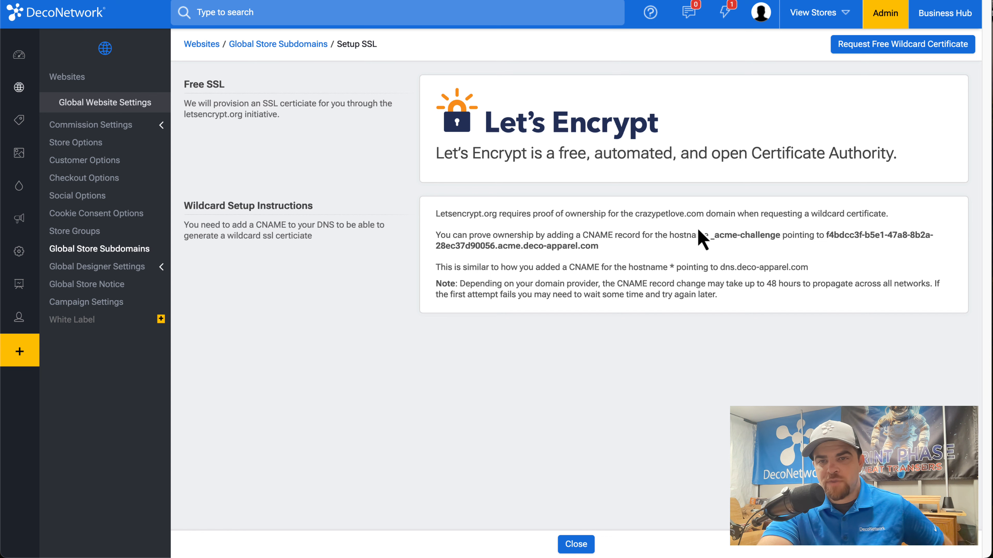
{"action": "left_click_drag", "start_coordinate": [710, 237], "coordinate": [781, 236]}
{"action": "key", "text": "super+c"}
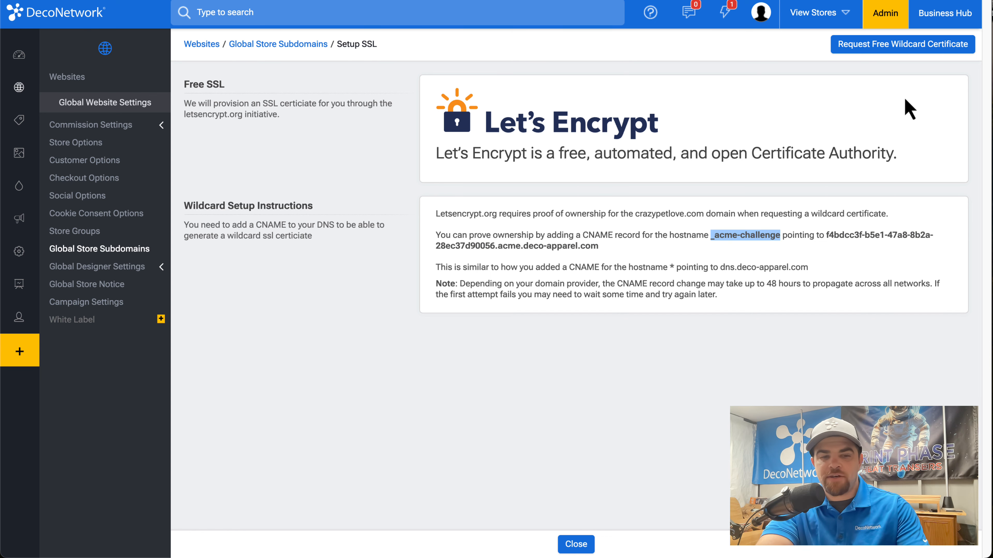
Switch to GoDaddy and start a new CNAME DNS record named _acme-challenge
{"action": "key", "text": "ctrl+Right"}
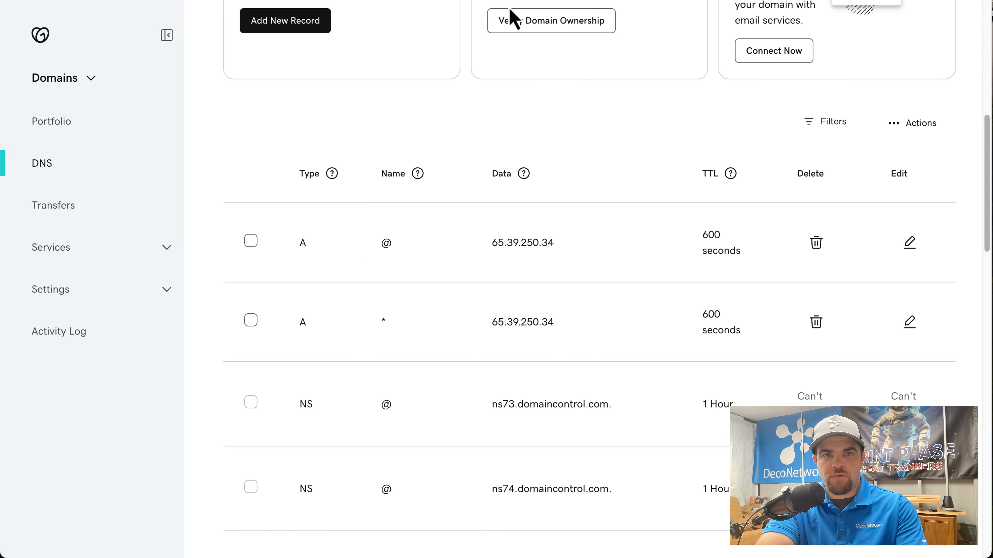
{"action": "left_click", "coordinate": [287, 22]}
{"action": "left_click", "coordinate": [290, 346]}
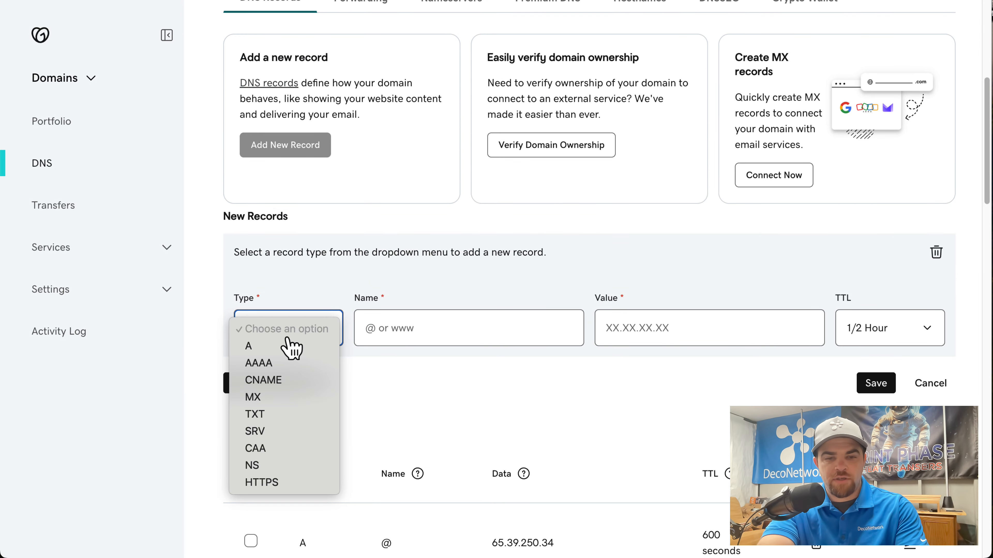
{"action": "left_click", "coordinate": [287, 380]}
{"action": "left_click", "coordinate": [469, 338]}
{"action": "key", "text": "super+v"}
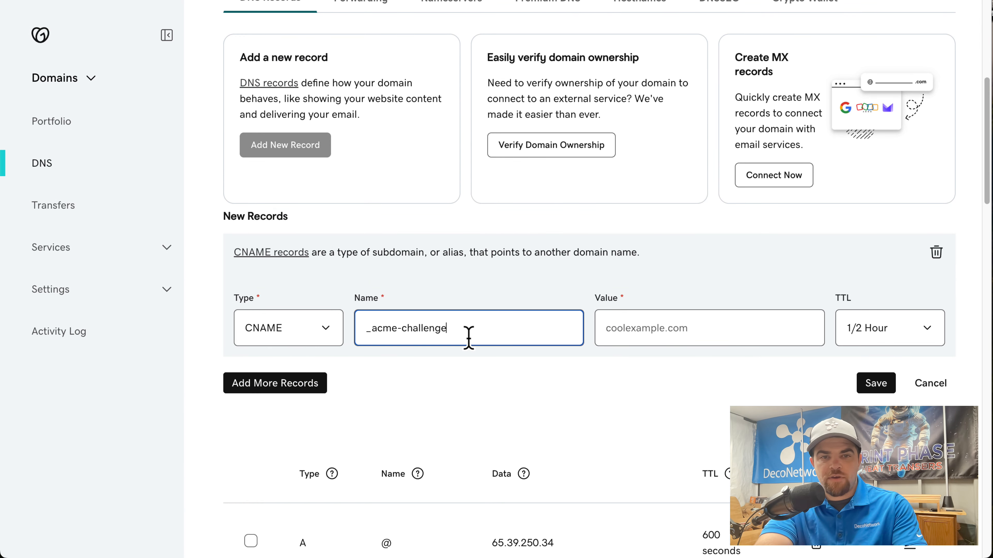
Copy the full acme.deco-apparel.com target from DecoNetwork's wildcard setup instructions and paste it as the GoDaddy CNAME record's value
{"action": "key", "text": "ctrl+Left"}
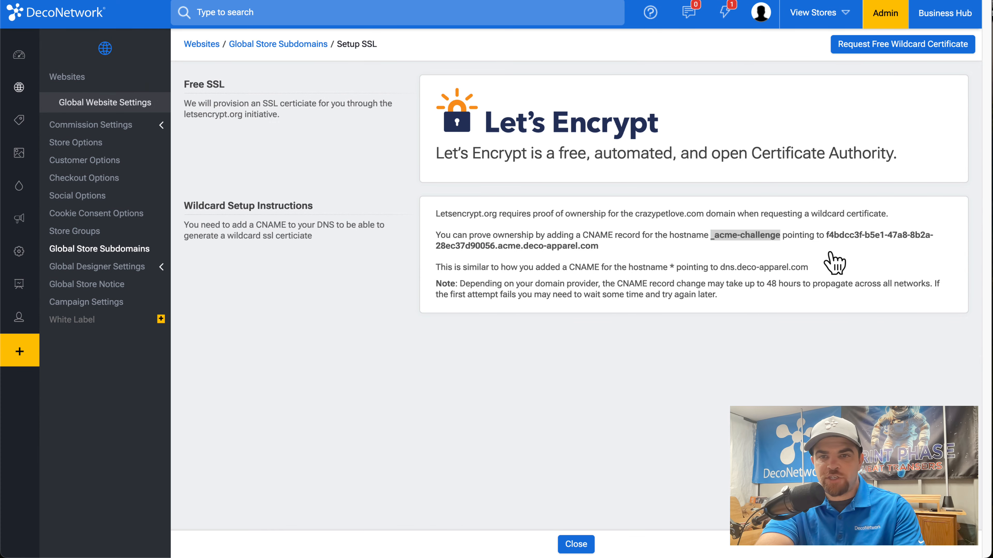
{"action": "left_click", "coordinate": [827, 235]}
{"action": "left_click_drag", "start_coordinate": [828, 235], "coordinate": [600, 254]}
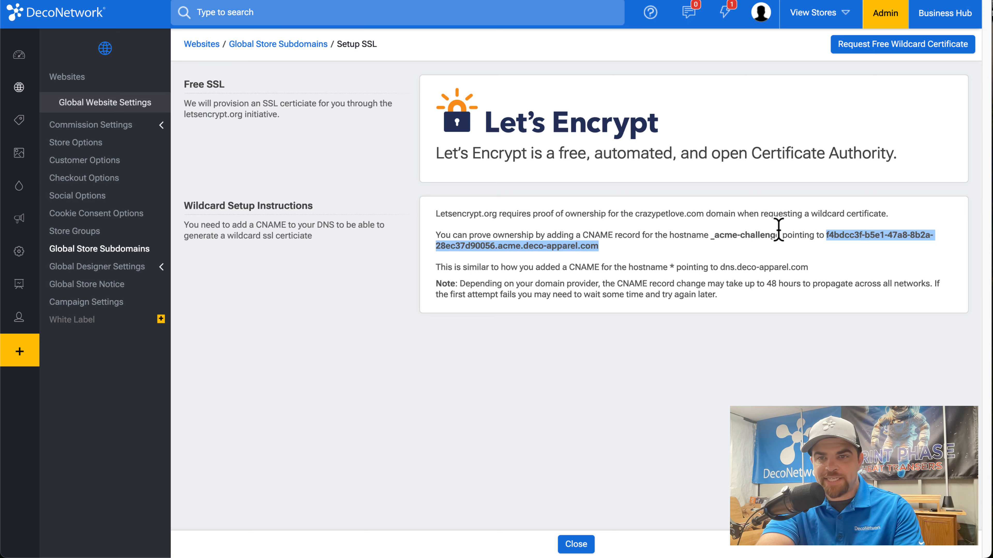
{"action": "key", "text": "ctrl+Right"}
{"action": "left_click", "coordinate": [695, 328]}
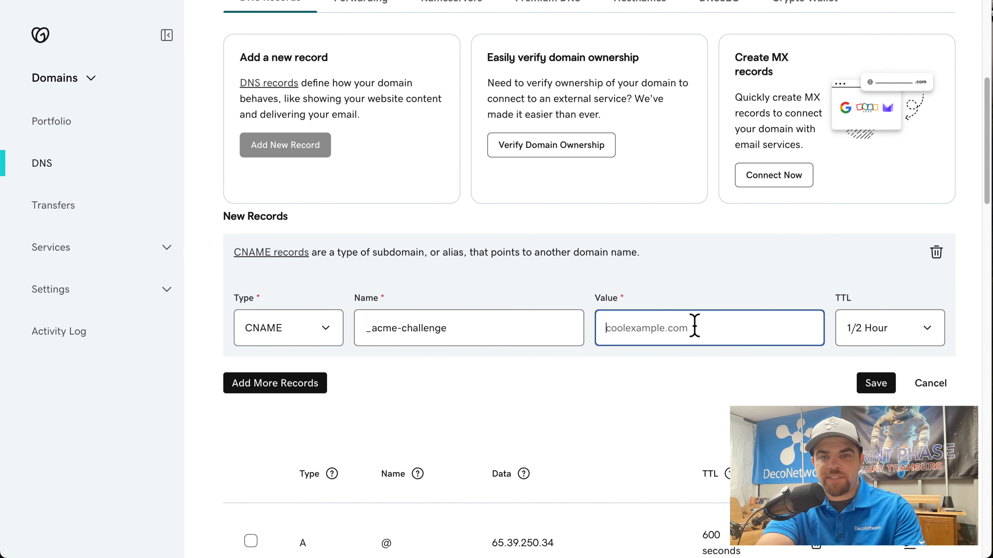
{"action": "key", "text": "ctrl+v"}
Set the CNAME record's TTL to a custom 600 seconds and save the record
{"action": "left_click", "coordinate": [899, 336]}
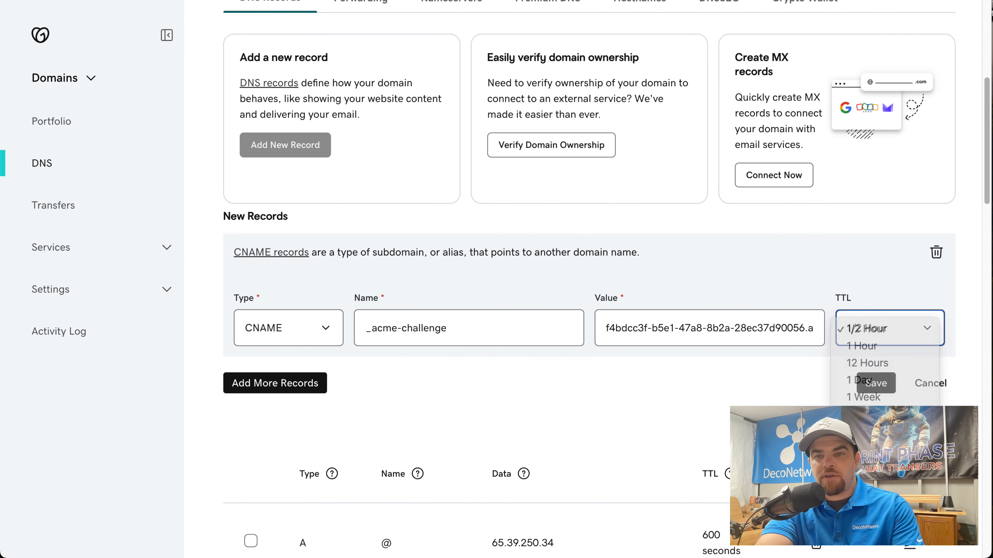
{"action": "left_click", "coordinate": [860, 414]}
{"action": "left_click", "coordinate": [856, 382]}
{"action": "type", "text": "600"}
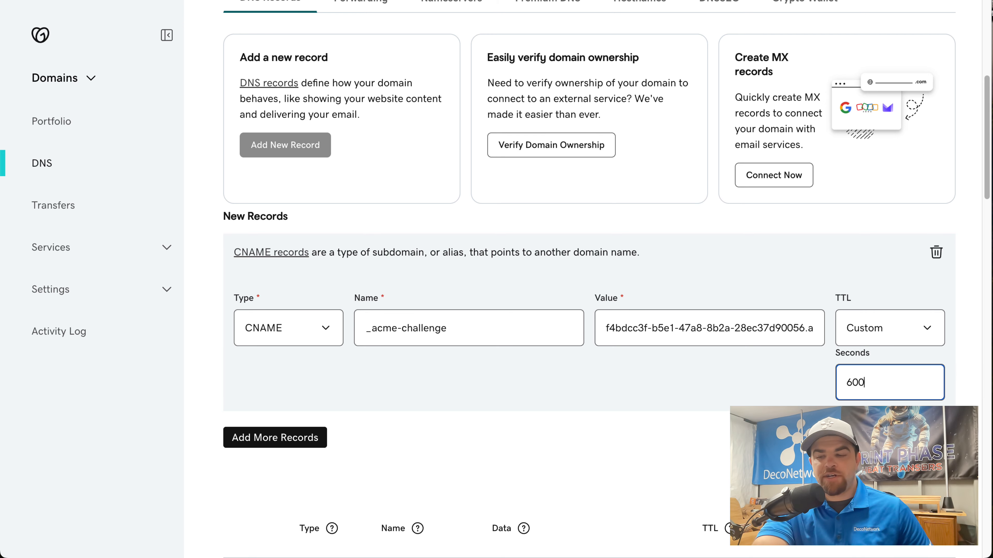
{"action": "key", "text": "Return"}
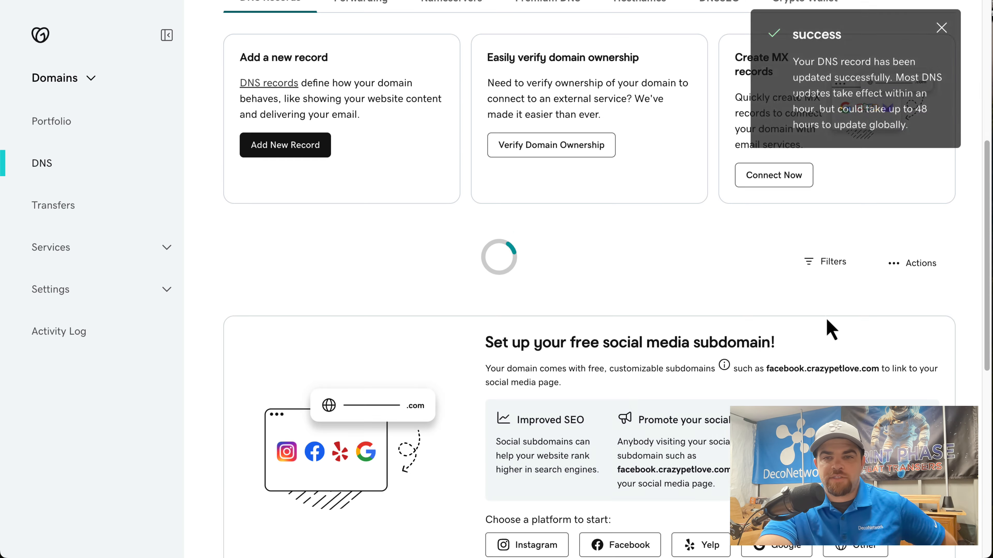
Switch back to DecoNetwork, try to request the free wildcard certificate for crazypetlove.com, and close the SSL setup
{"action": "key", "text": "ctrl+Left"}
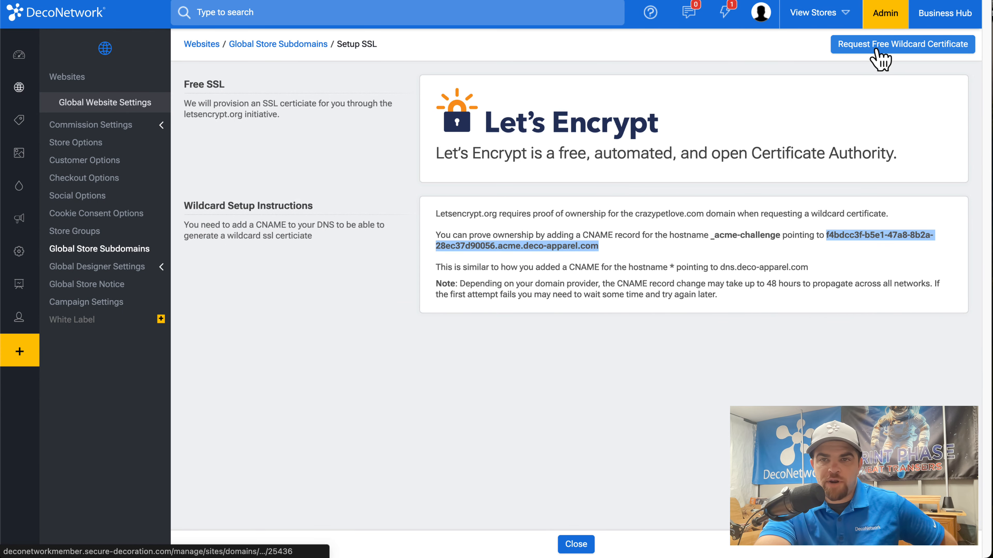
{"action": "left_click", "coordinate": [883, 58]}
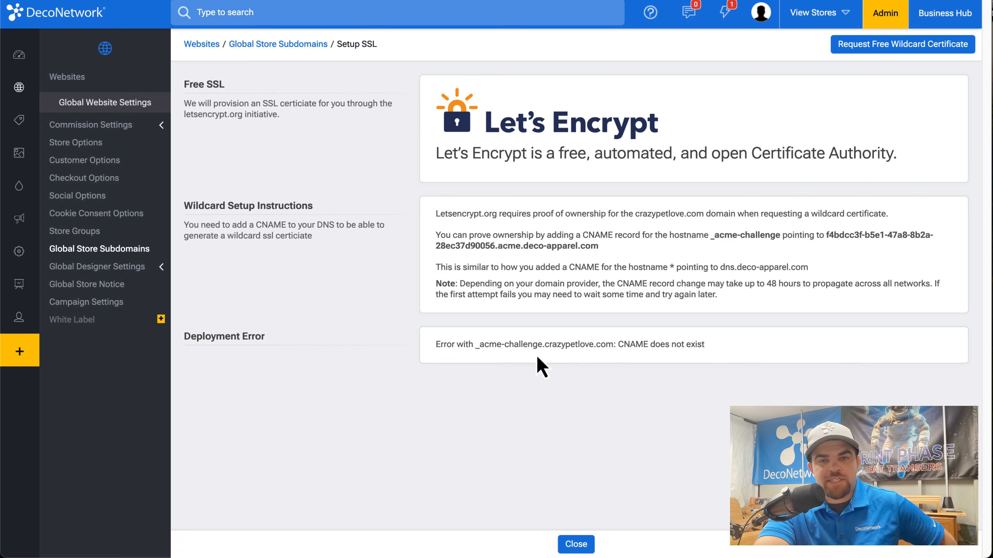
{"action": "left_click", "coordinate": [857, 55]}
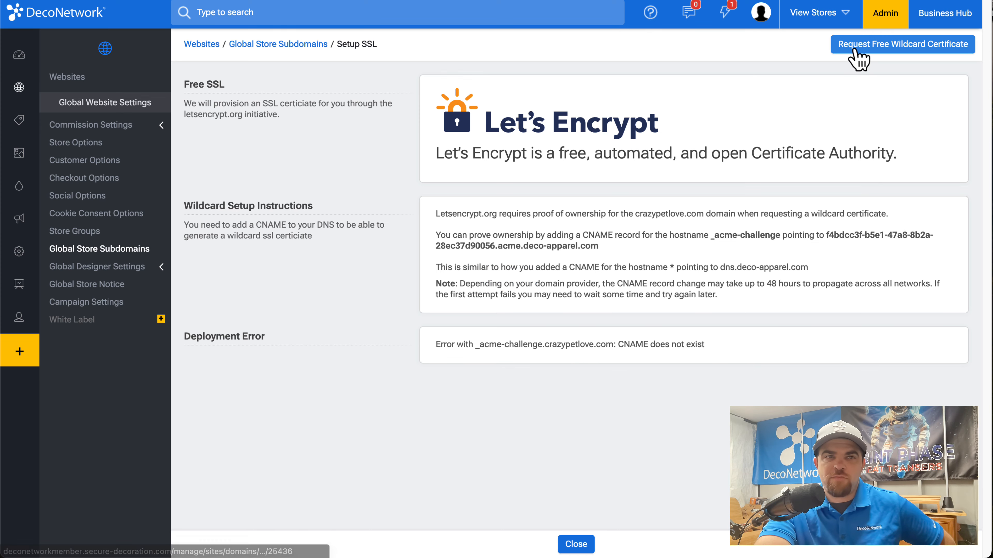
{"action": "left_click", "coordinate": [855, 49]}
{"action": "left_click", "coordinate": [854, 50]}
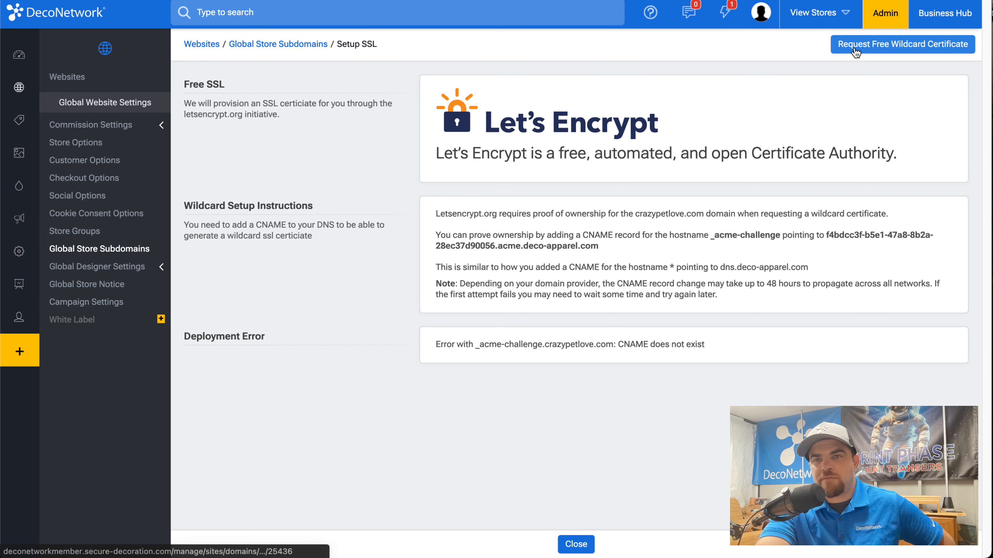
{"action": "left_click", "coordinate": [855, 50]}
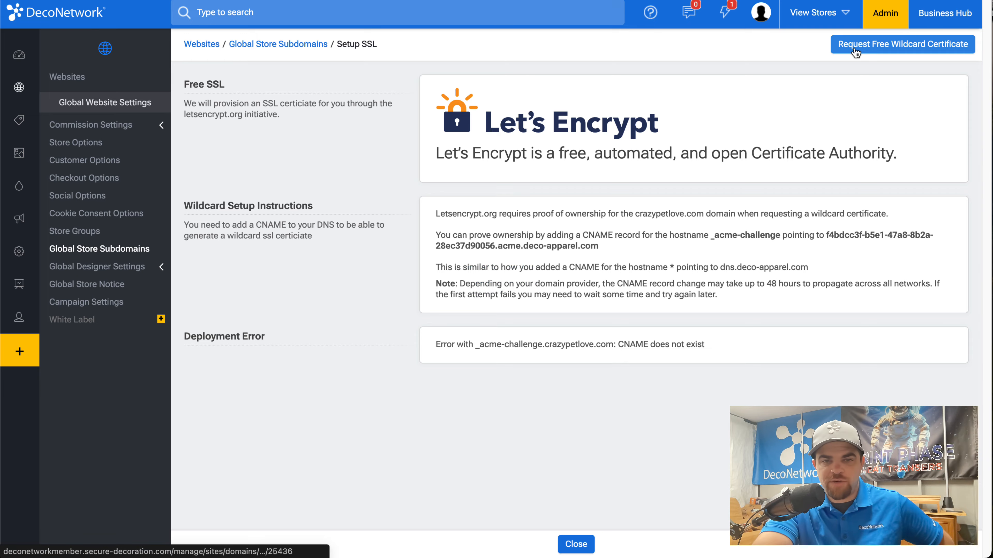
{"action": "left_click", "coordinate": [855, 50]}
{"action": "left_click", "coordinate": [855, 52]}
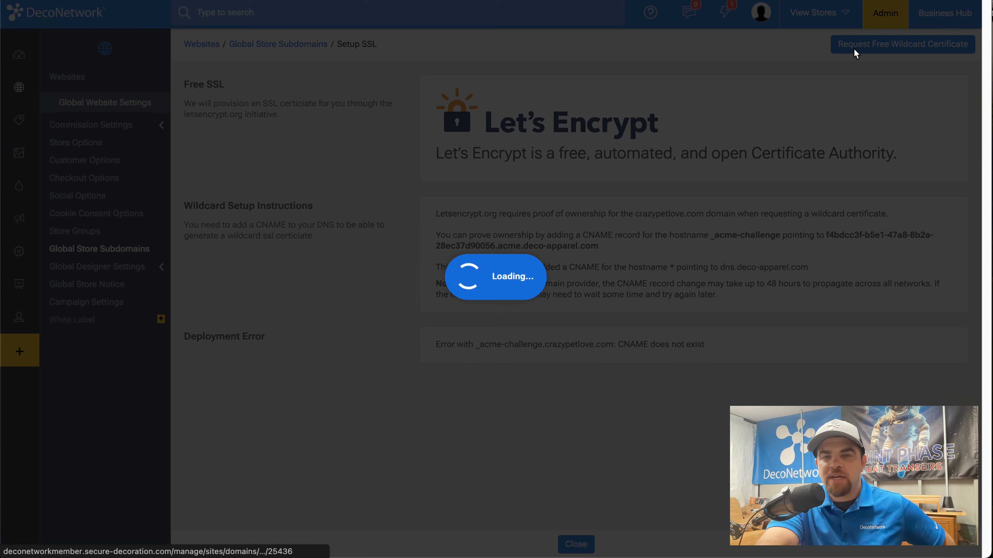
{"action": "left_click", "coordinate": [585, 542]}
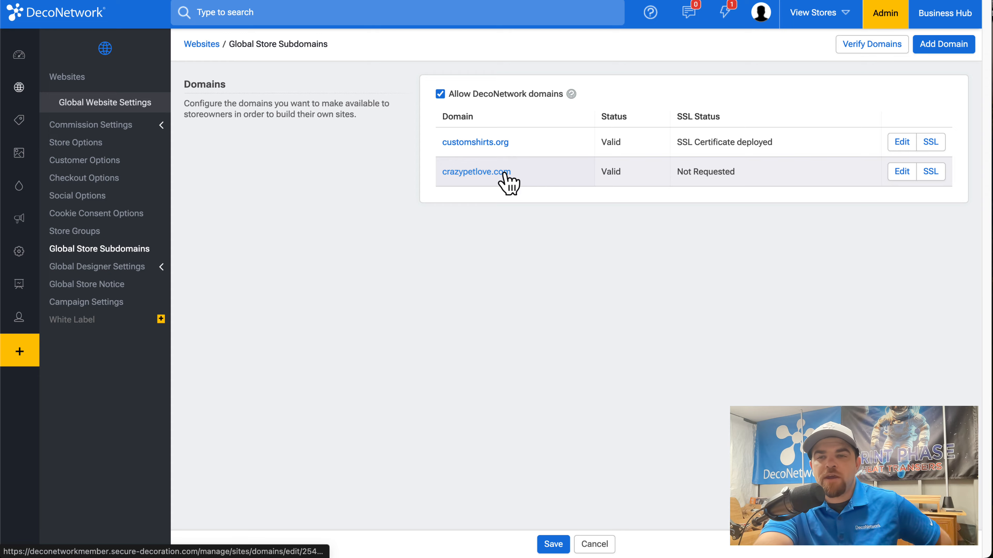
Reopen the SSL setup for crazypetlove.com and retry the free wildcard certificate request
{"action": "left_click", "coordinate": [507, 174]}
{"action": "scroll", "coordinate": [814, 178], "scroll_direction": "left", "scroll_amount": 5}
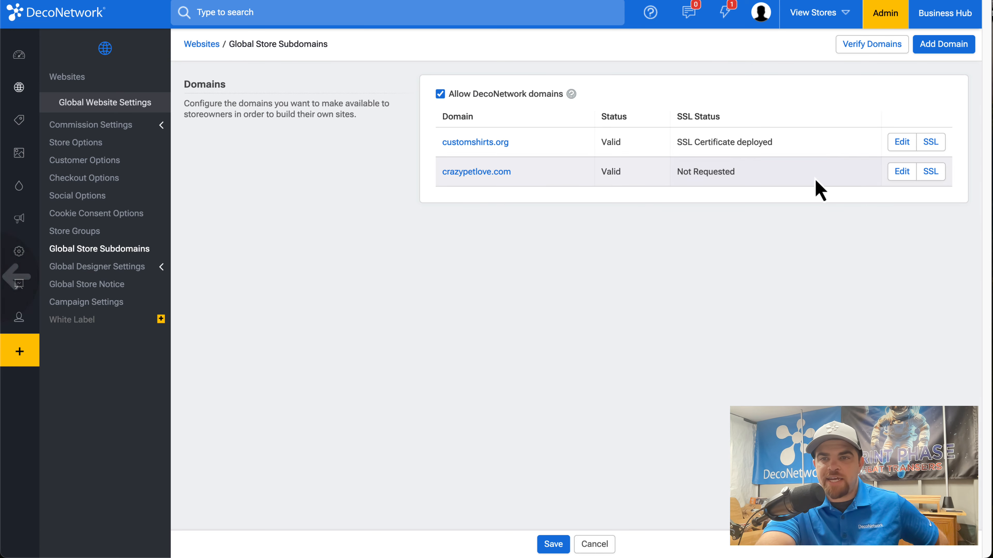
{"action": "left_click", "coordinate": [933, 175]}
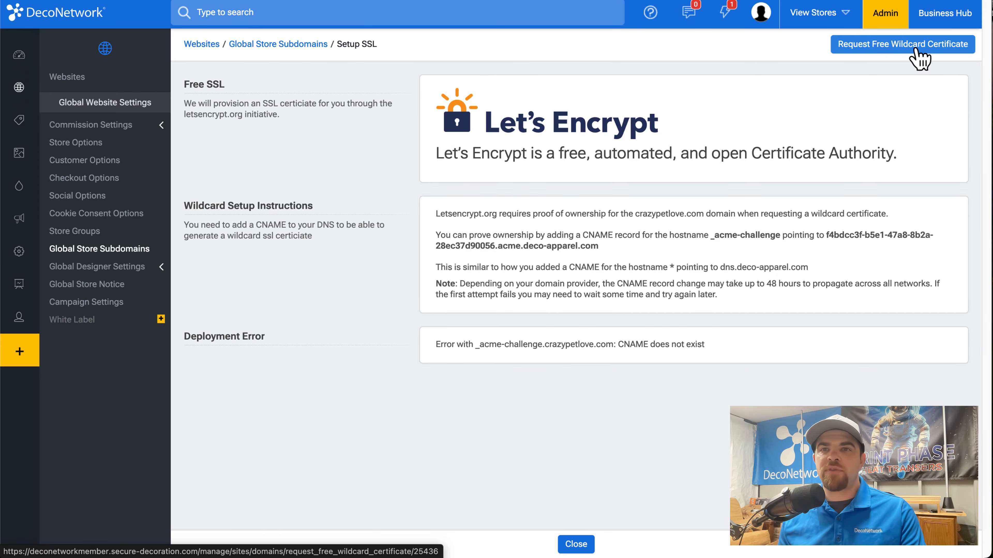
{"action": "left_click", "coordinate": [916, 50]}
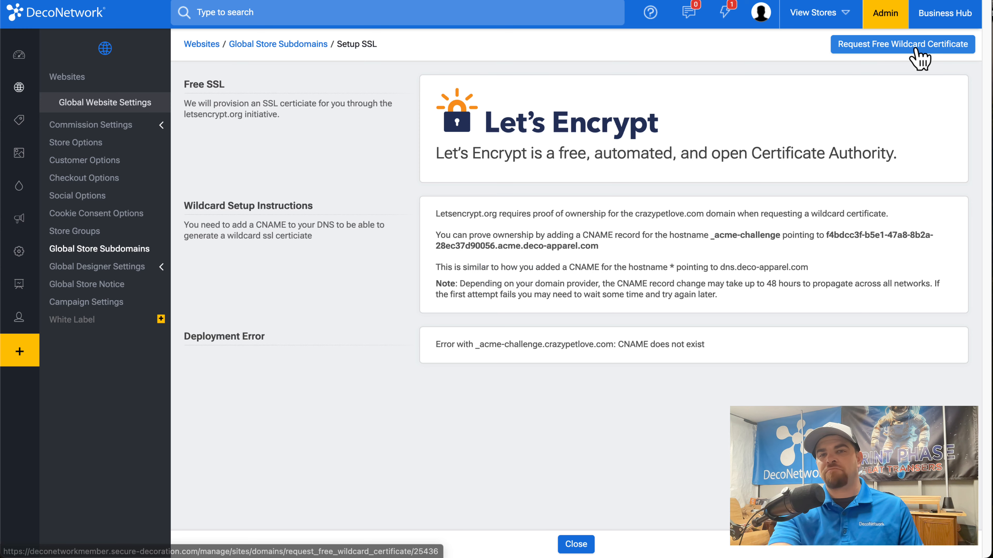
{"action": "left_click", "coordinate": [915, 50]}
{"action": "left_click", "coordinate": [915, 48]}
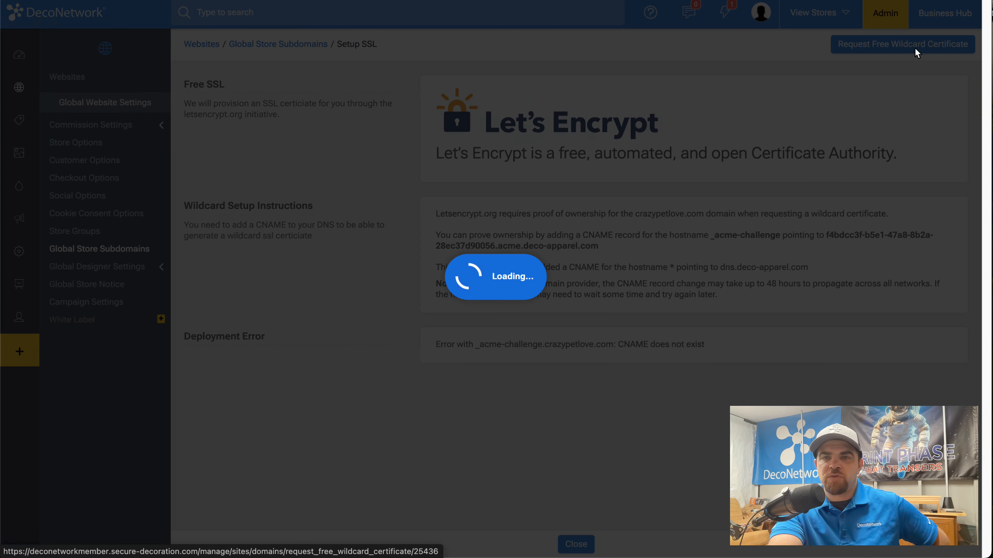
{"action": "left_click", "coordinate": [914, 47]}
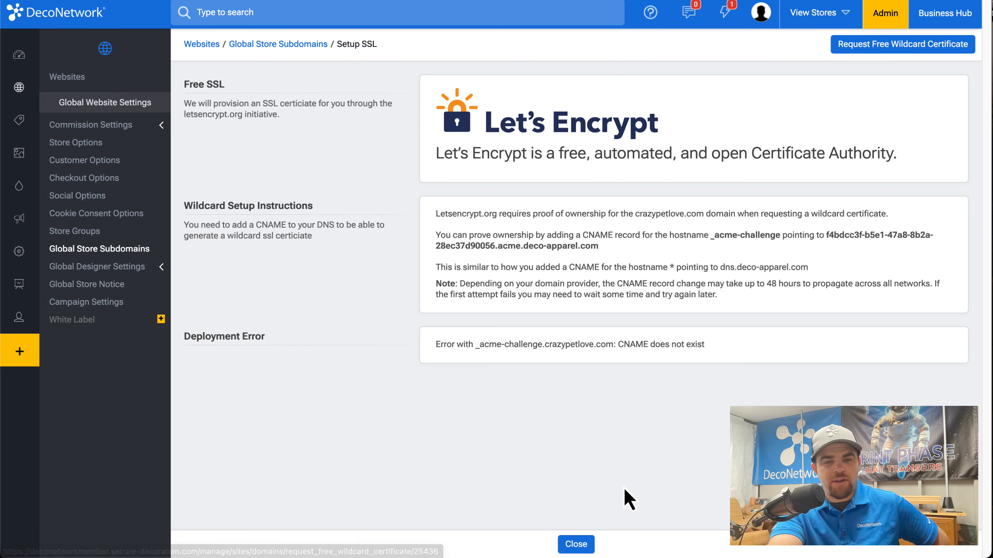
{"action": "left_click", "coordinate": [887, 47]}
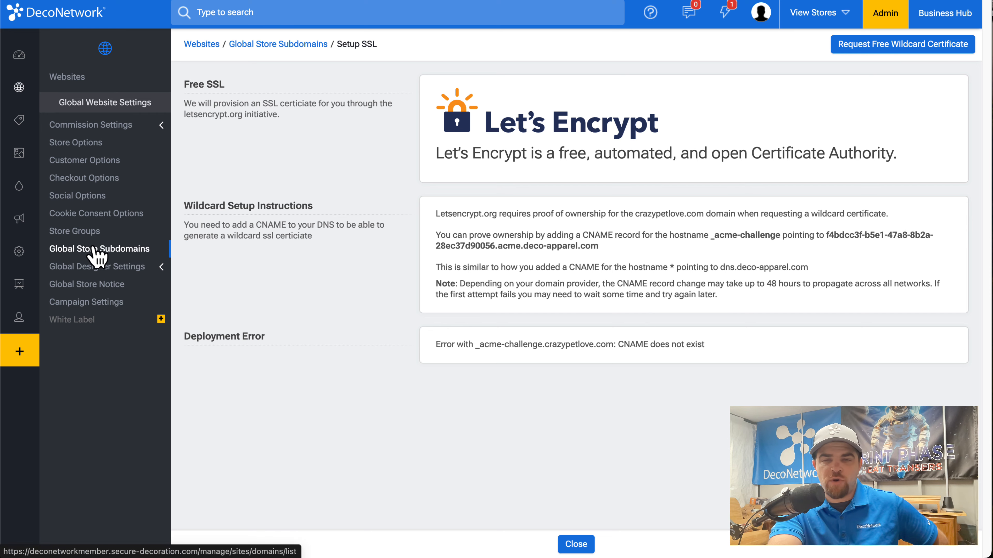
Return to the Global Store Subdomains list, try the crazypetlove.com wildcard certificate request once more, and close the SSL setup
{"action": "left_click", "coordinate": [97, 250]}
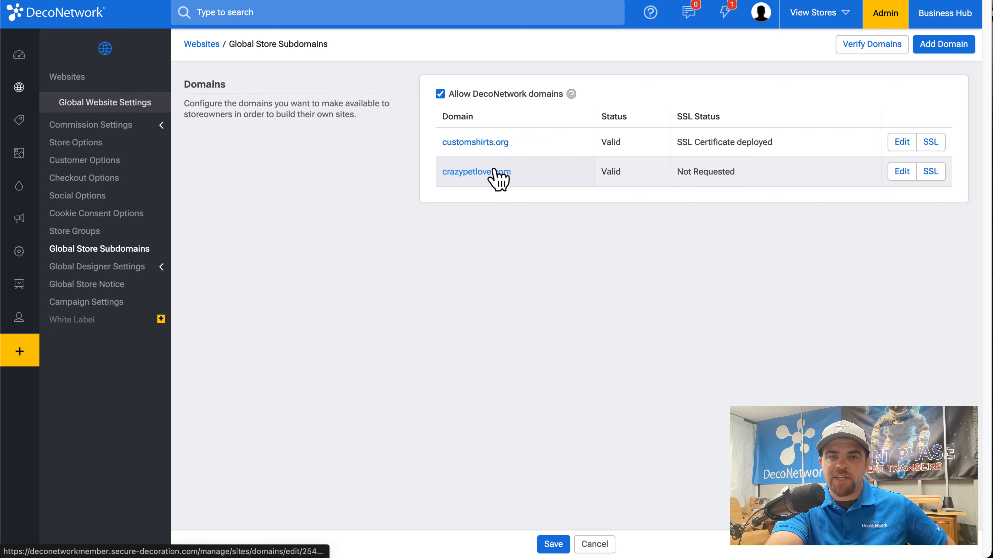
{"action": "left_click", "coordinate": [931, 175]}
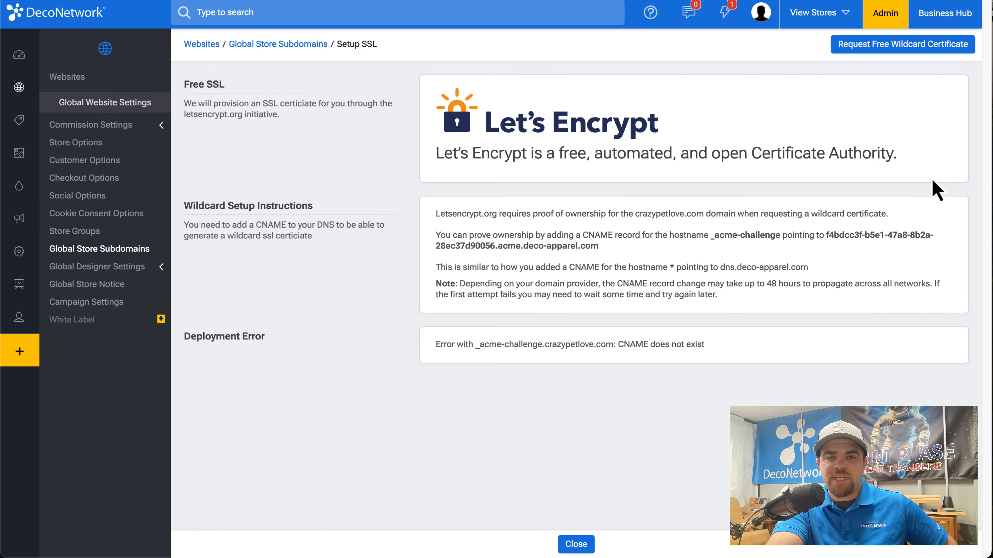
{"action": "left_click", "coordinate": [868, 43]}
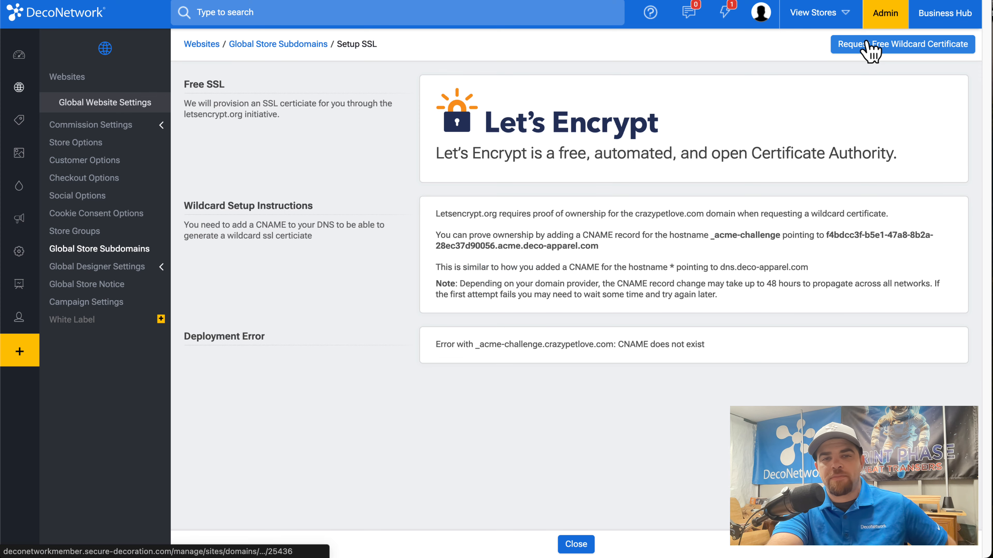
{"action": "left_click", "coordinate": [867, 43]}
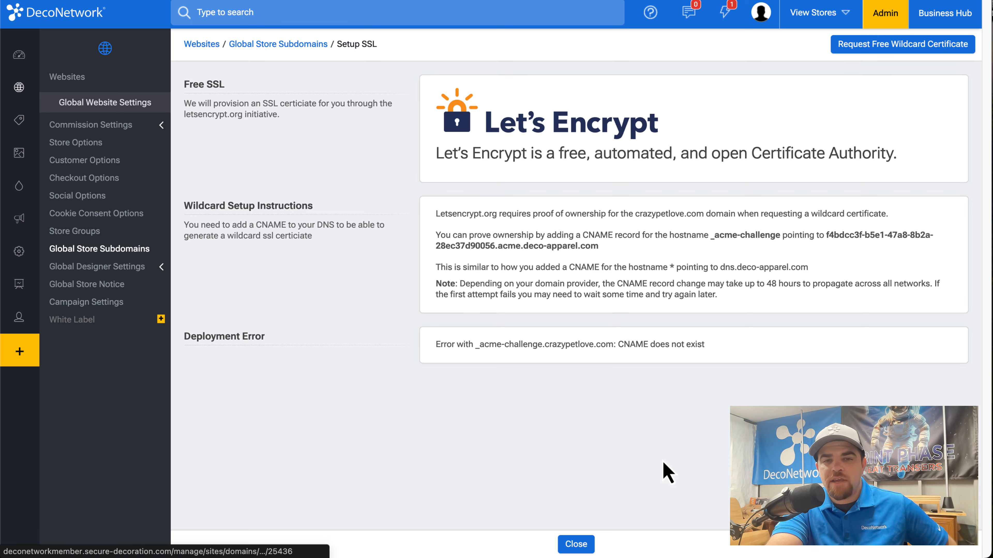
{"action": "left_click", "coordinate": [577, 544]}
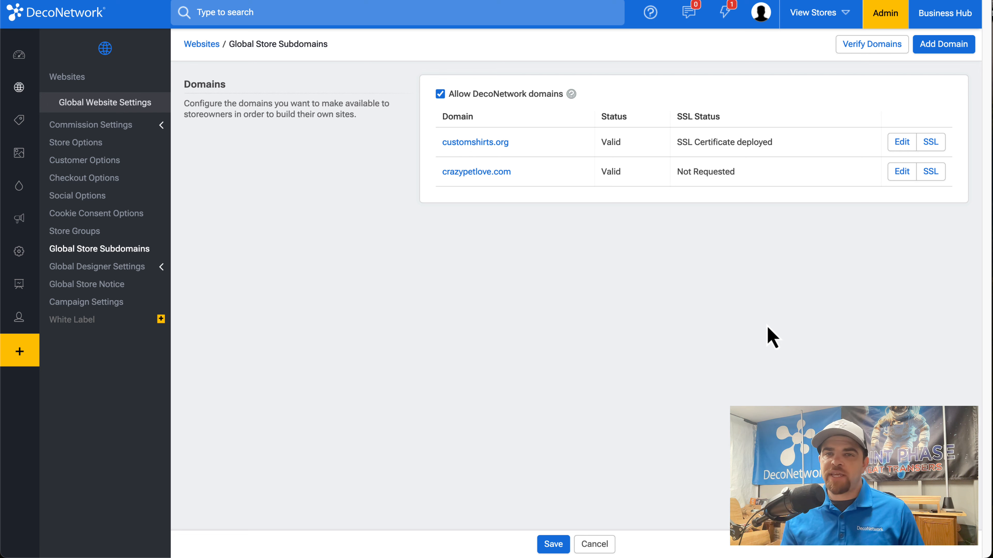
Open the help topics and support resources for Global Store Subdomains
{"action": "left_click", "coordinate": [657, 20]}
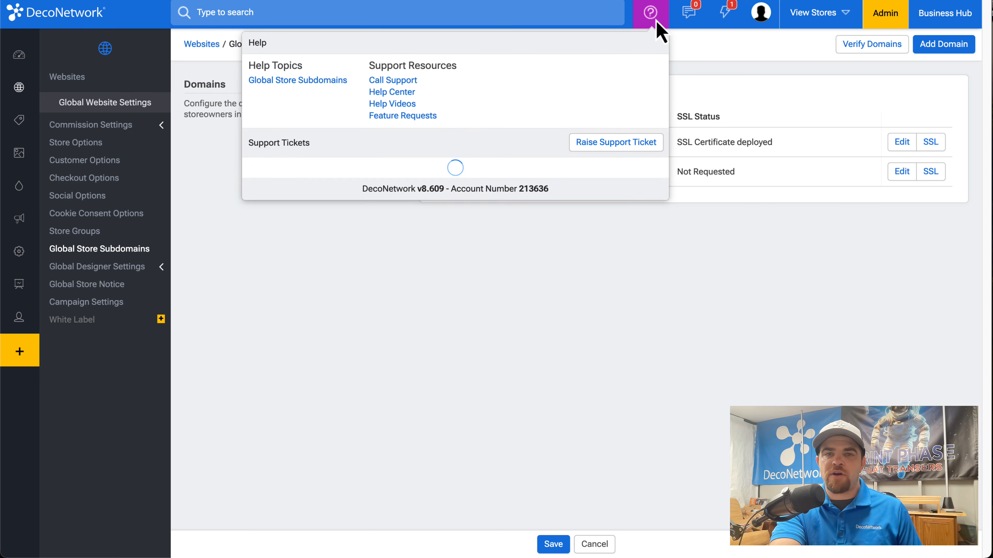